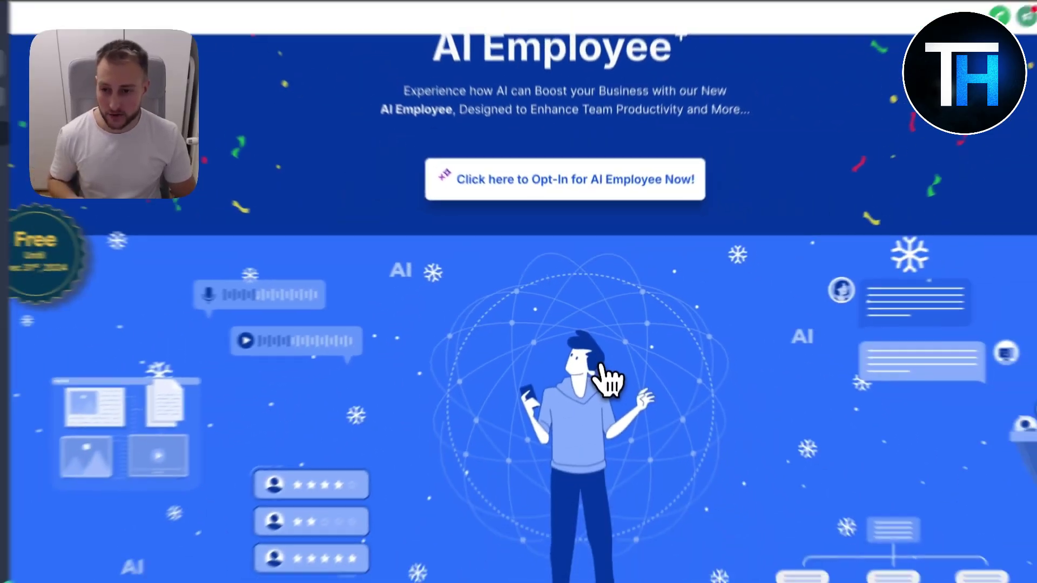
Scroll to the Funnel AI section and highlight its heading and description to review it.
scroll(599, 373, down, 5)
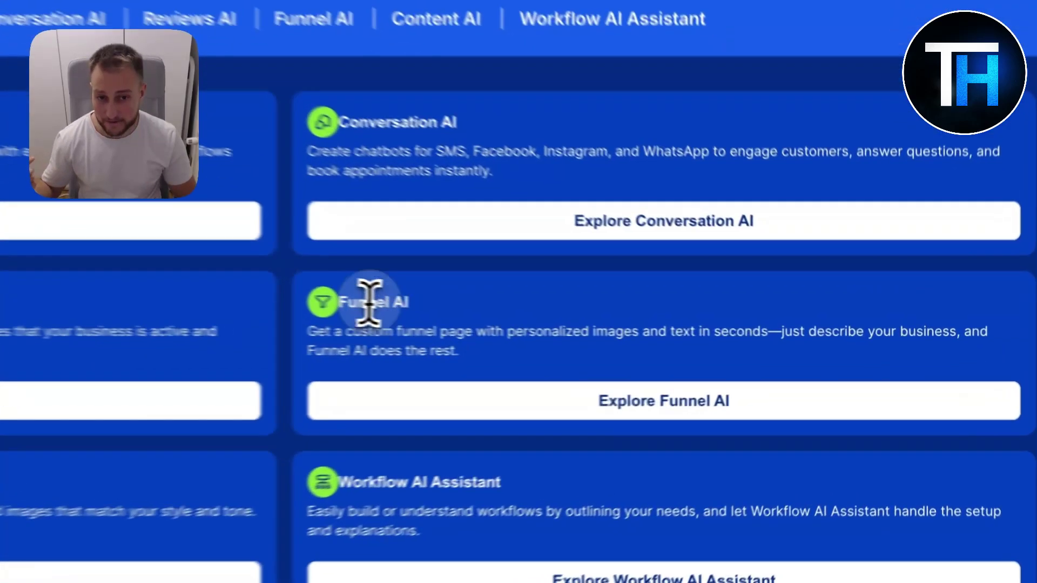
triple_click(369, 301)
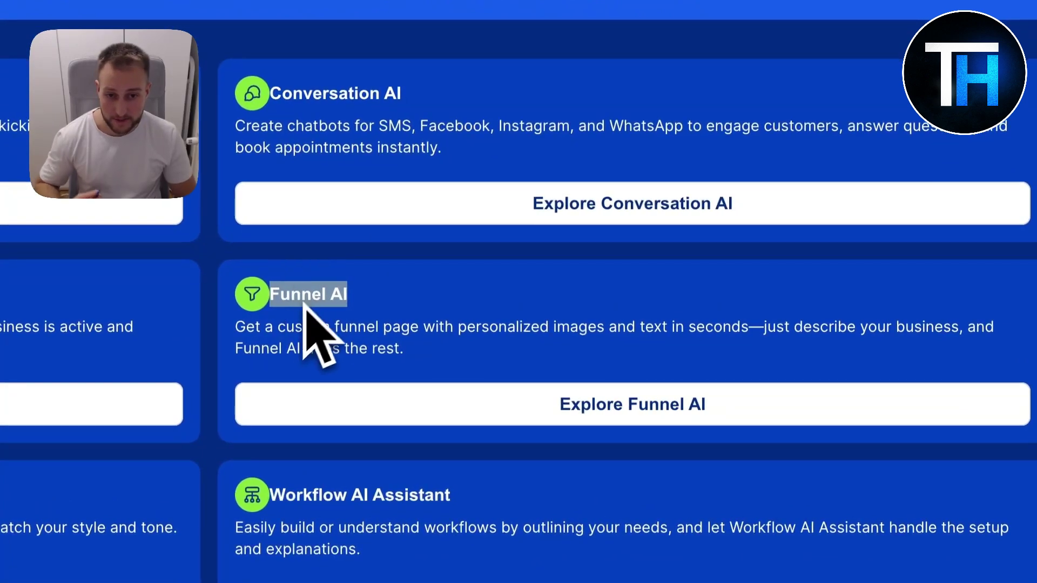
drag(283, 326, 754, 331)
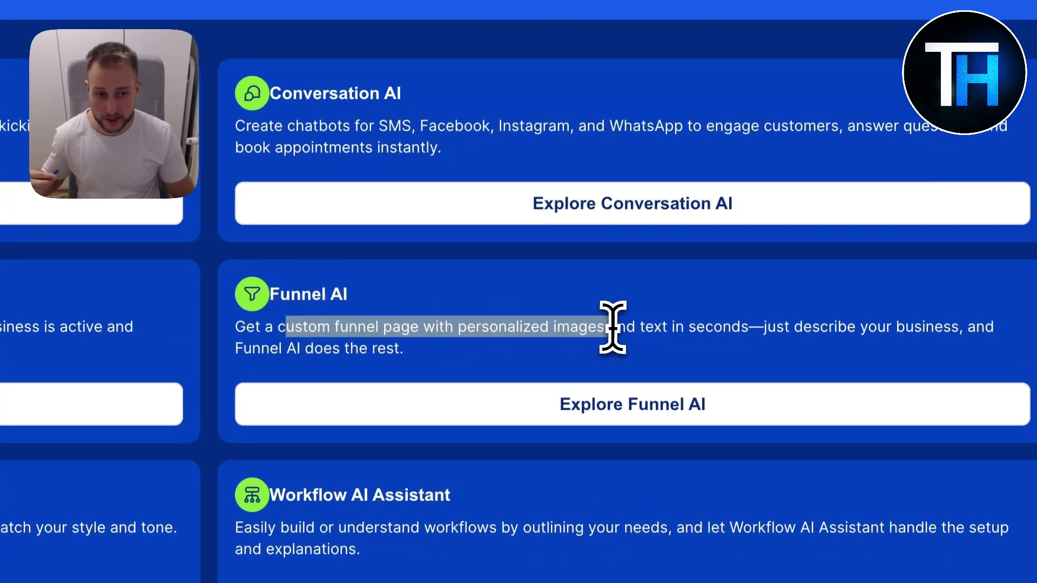
click(754, 331)
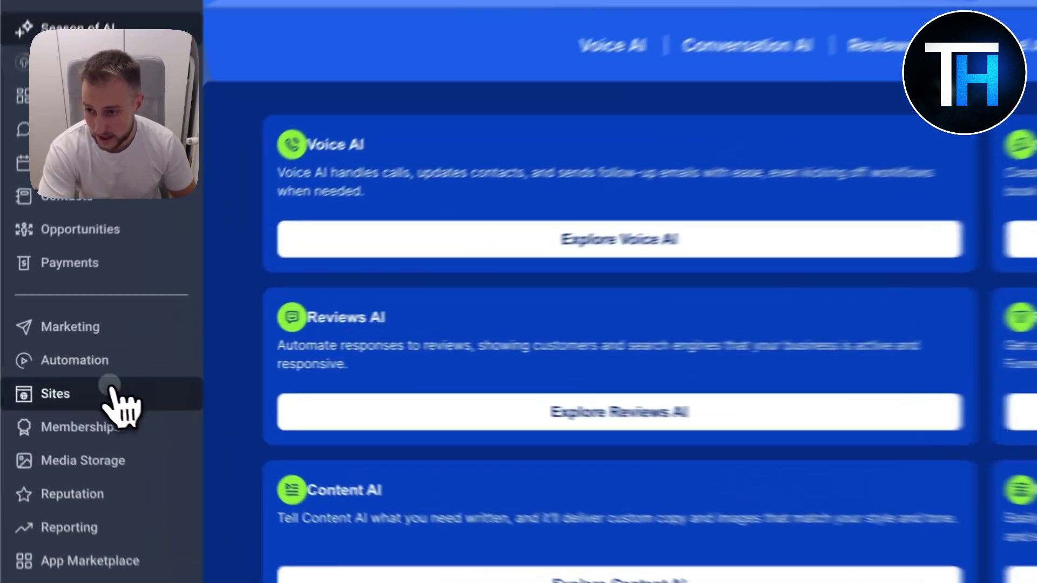
From Sites, start a new funnel built with the Funnel AI option.
click(61, 375)
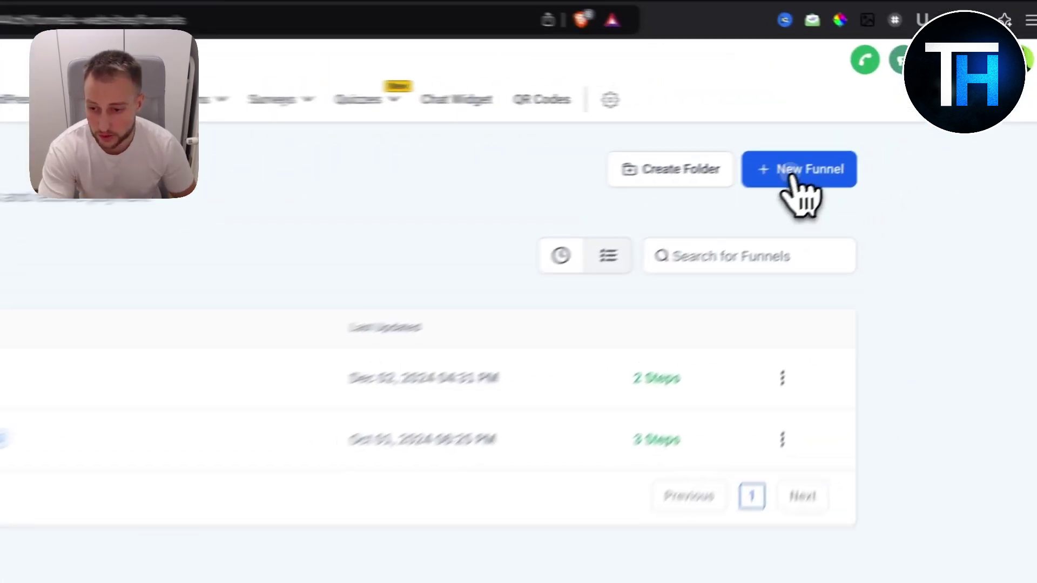
click(883, 138)
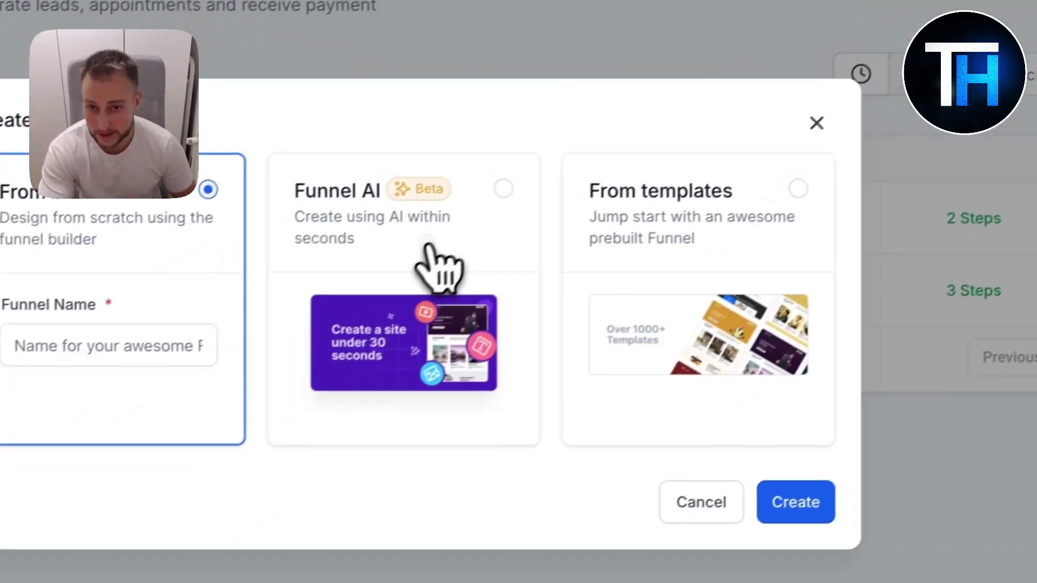
click(456, 237)
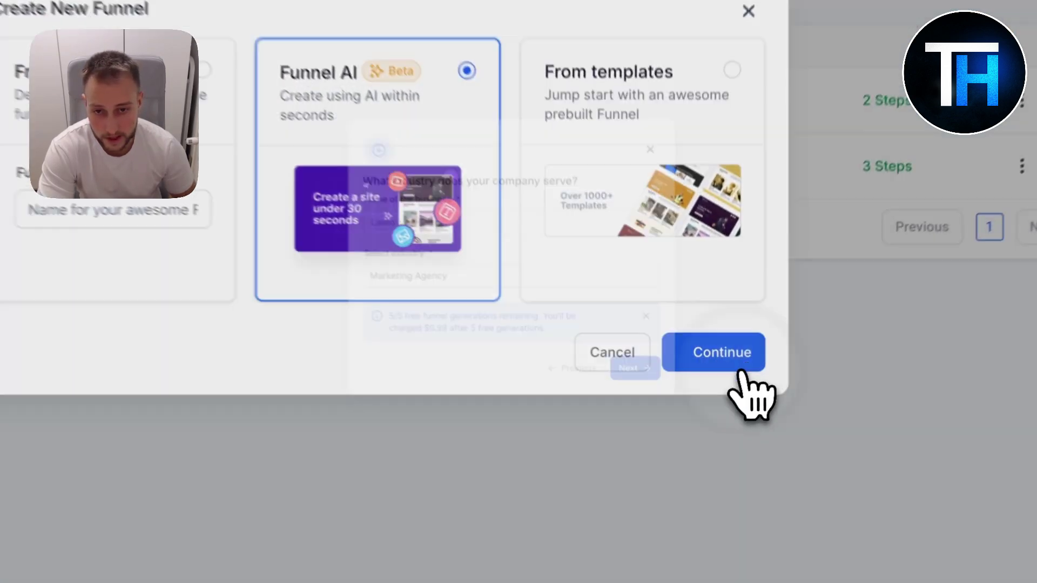
Enter 'YouTube Marketing Agency' as the business name and keep Marketing Agency as the industry.
click(696, 400)
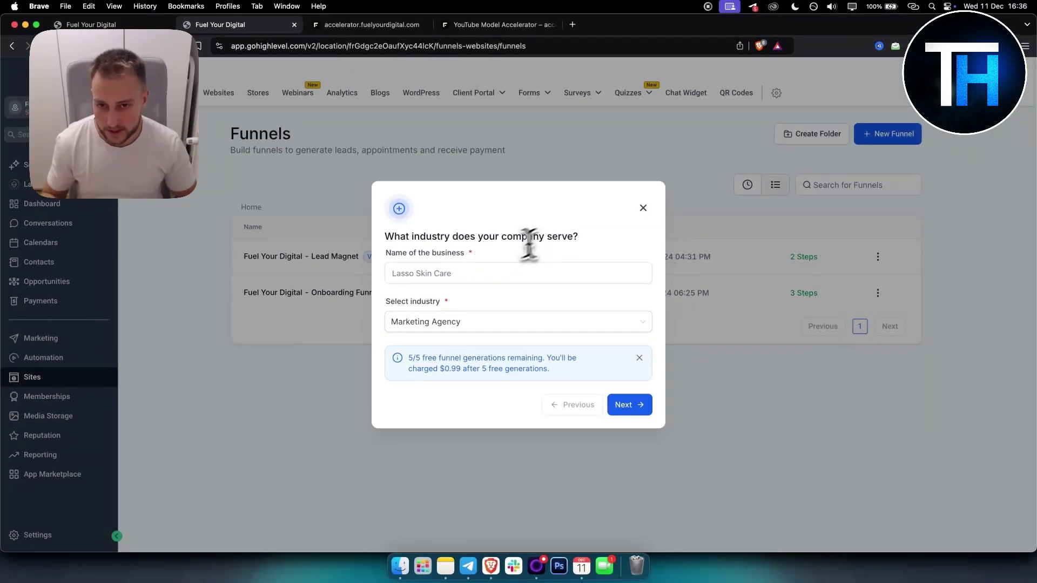
click(433, 275)
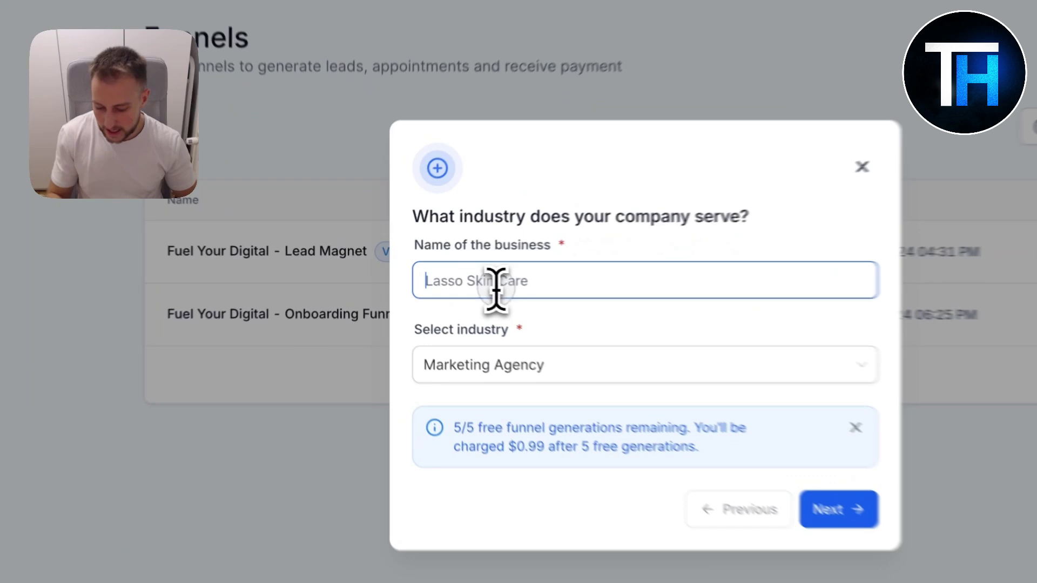
text(YouTube M)
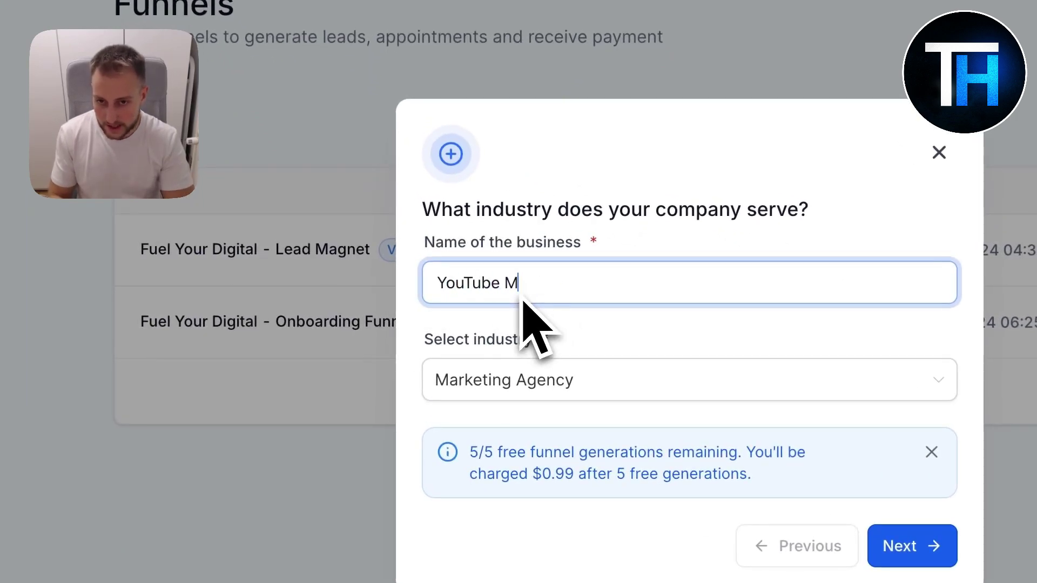
text(arketi)
text(ng A)
text(gency)
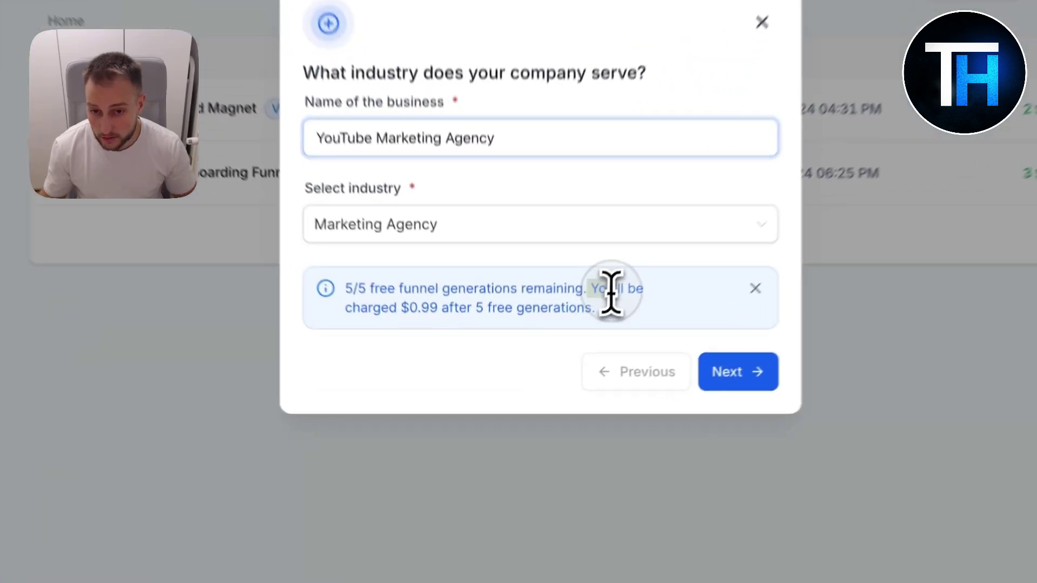
drag(547, 358, 586, 373)
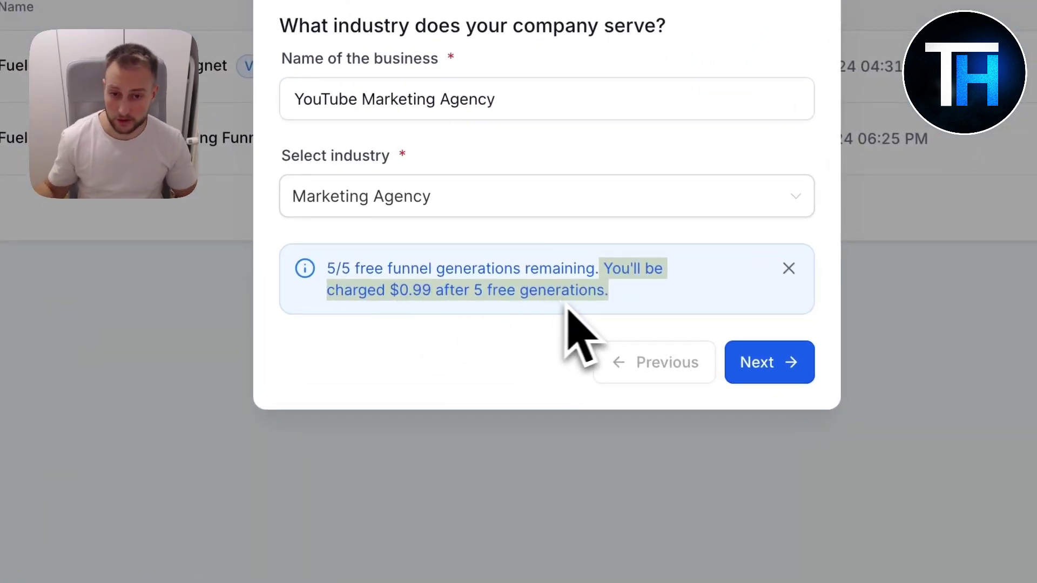
click(615, 298)
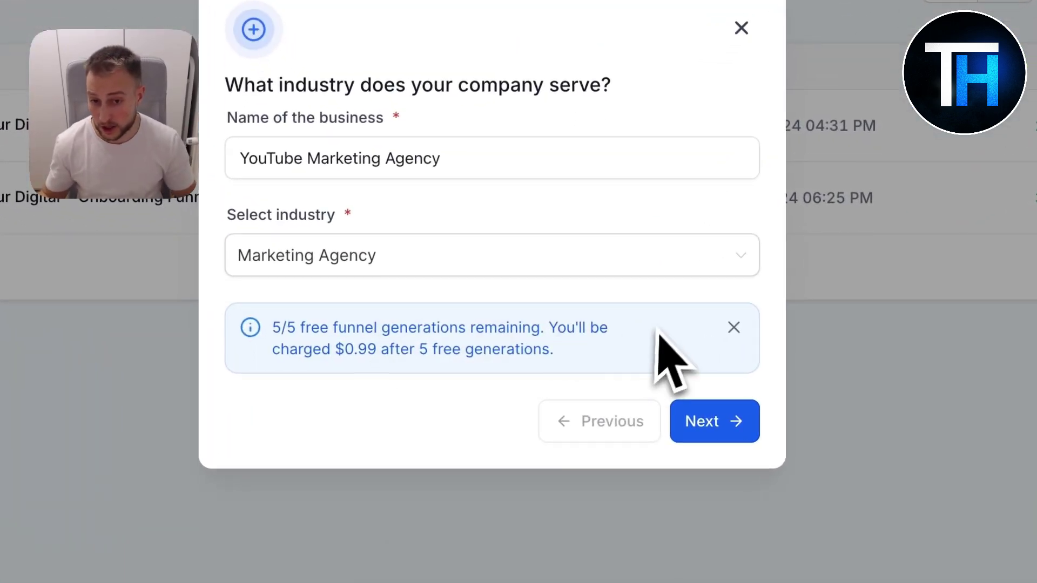
On the design step, choose 'Get more appointments' as the goal and 'Persuasive' as the content tone.
click(705, 403)
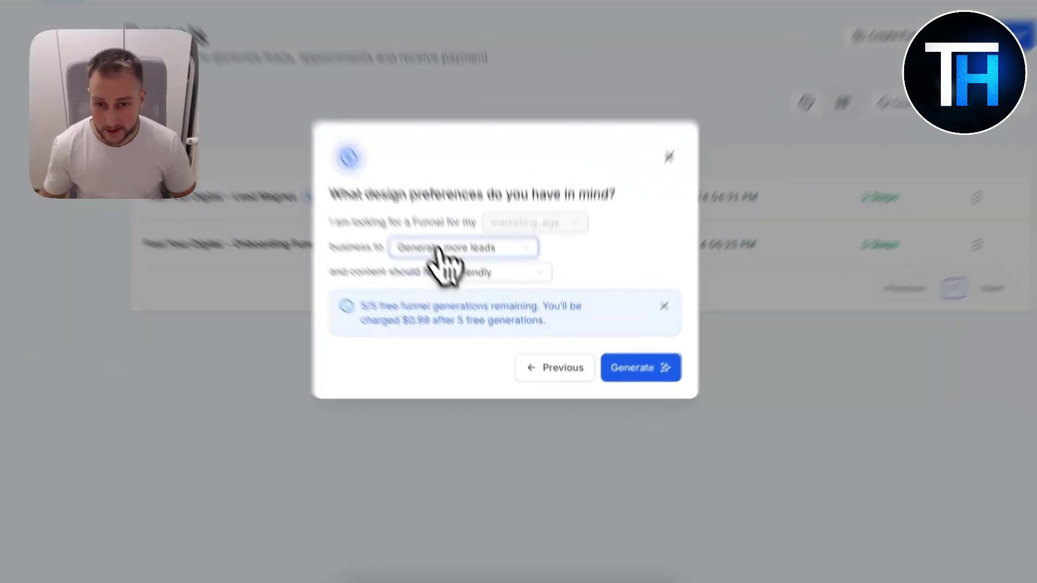
click(469, 296)
click(499, 337)
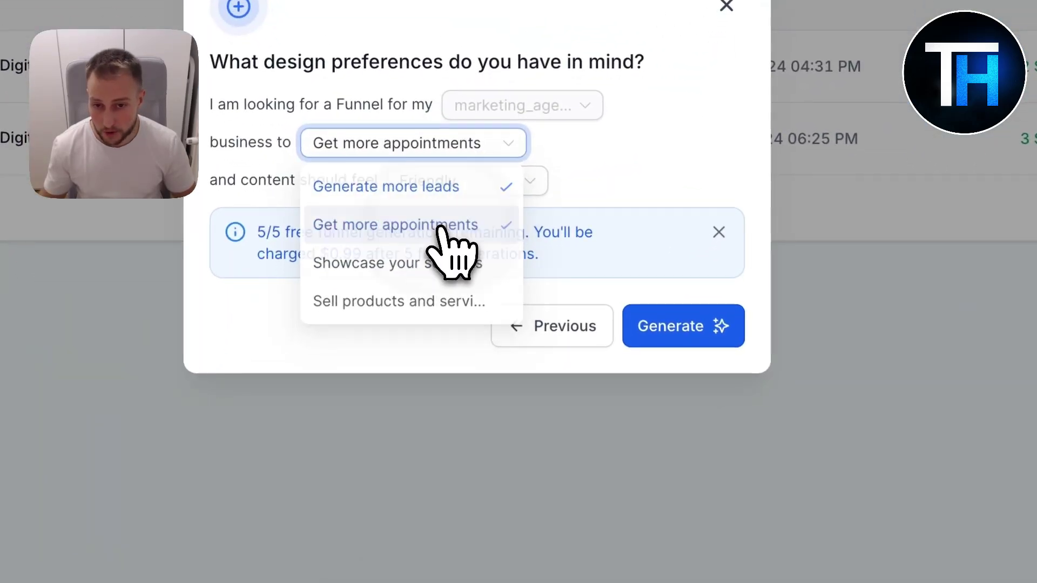
click(478, 147)
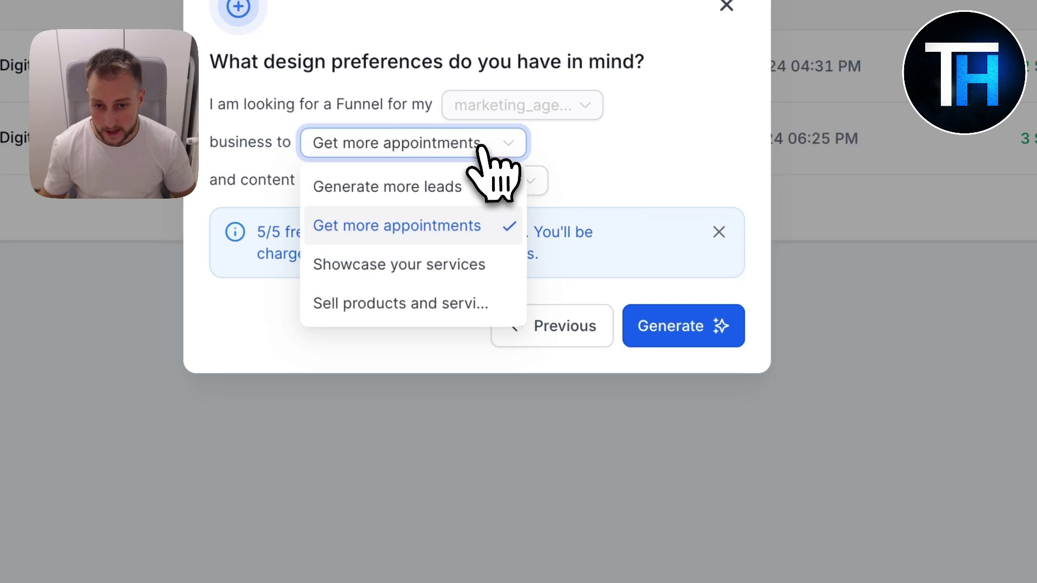
click(428, 239)
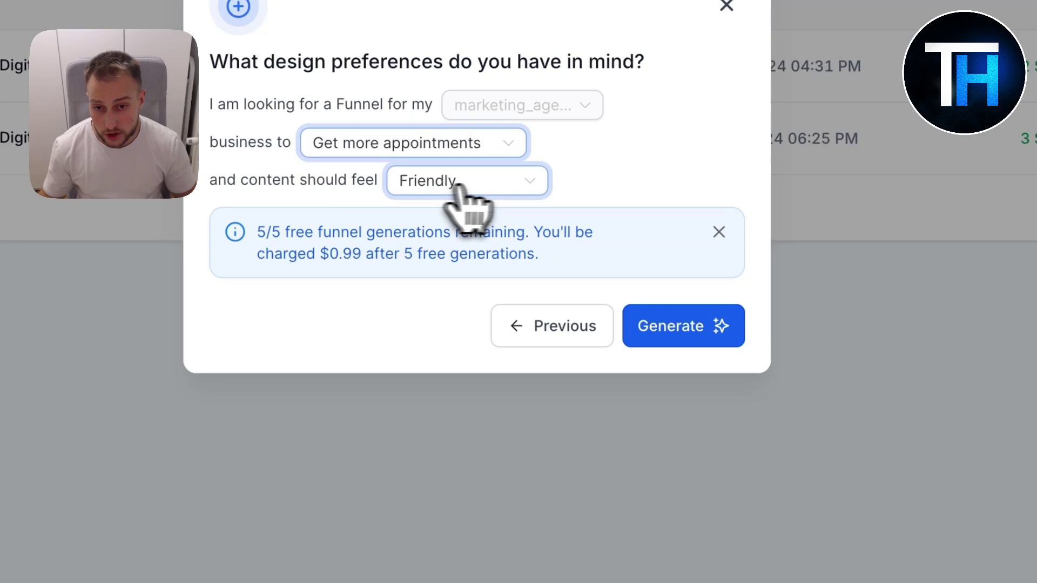
click(486, 186)
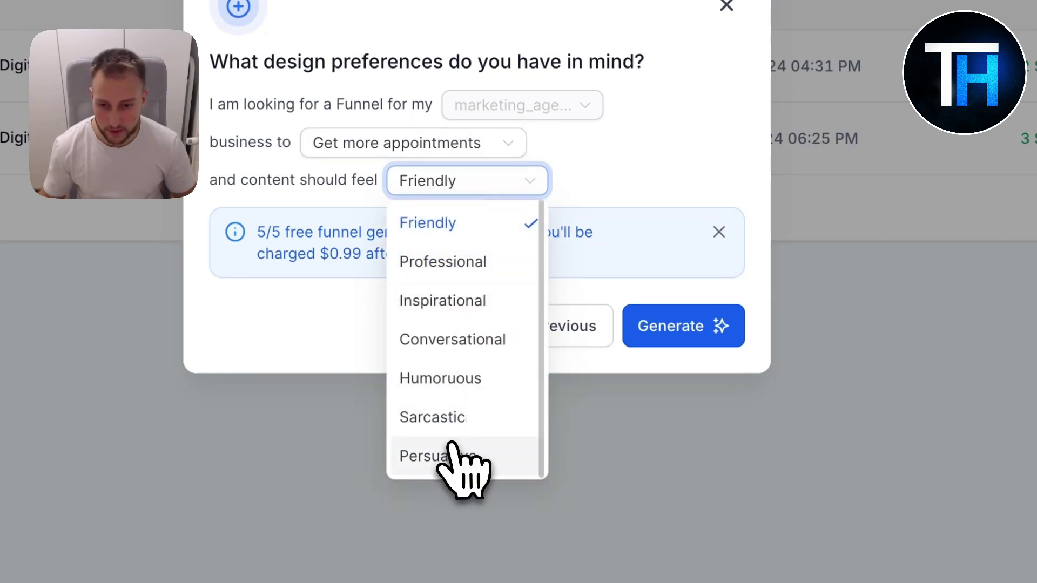
click(458, 457)
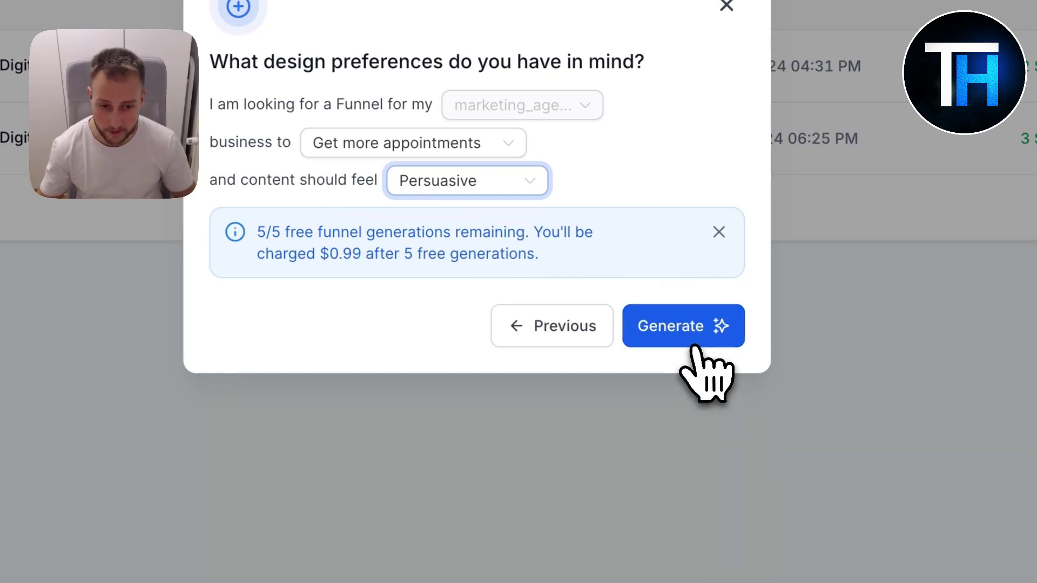
Generate the AI funnel pages and follow the Generating Pages progress until it finishes.
click(685, 336)
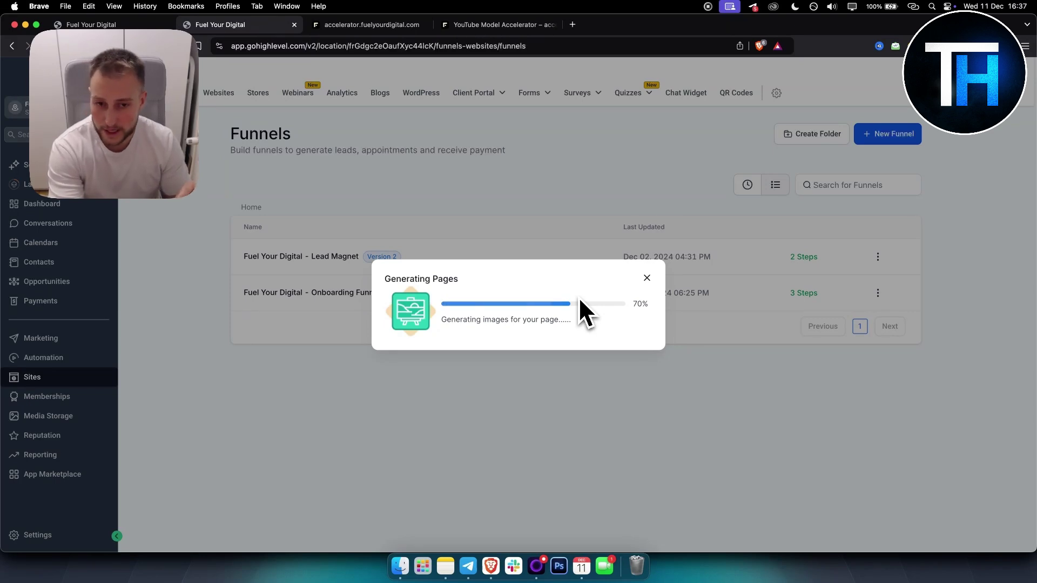
triple_click(557, 321)
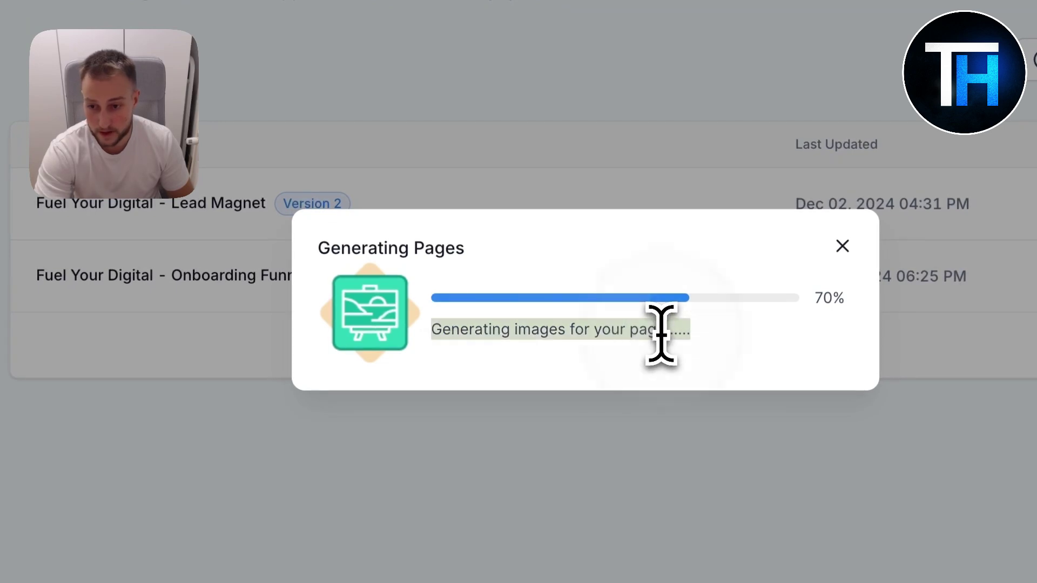
triple_click(375, 248)
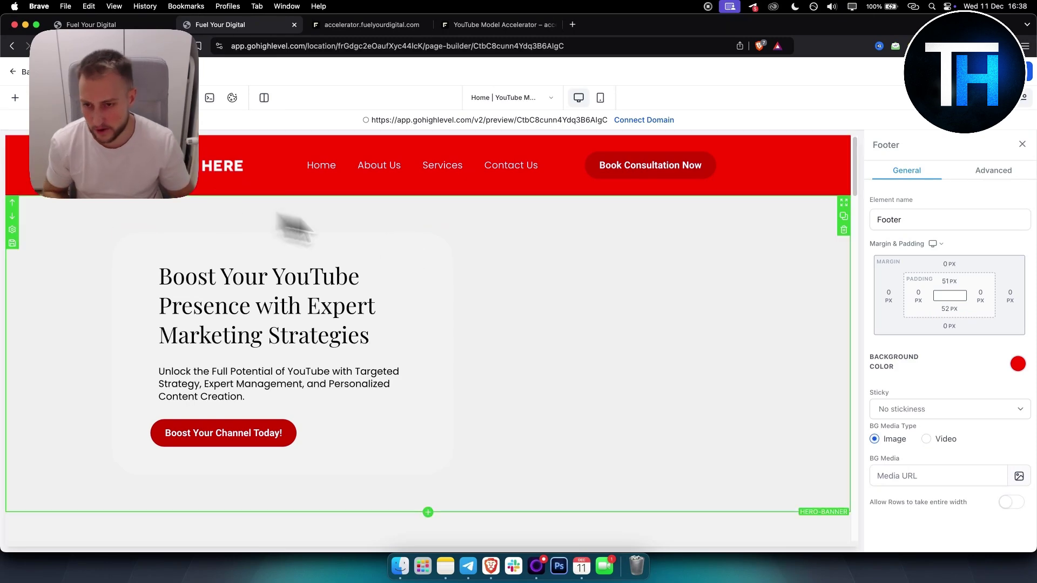
scroll(540, 302, down, 2)
scroll(486, 297, down, 4)
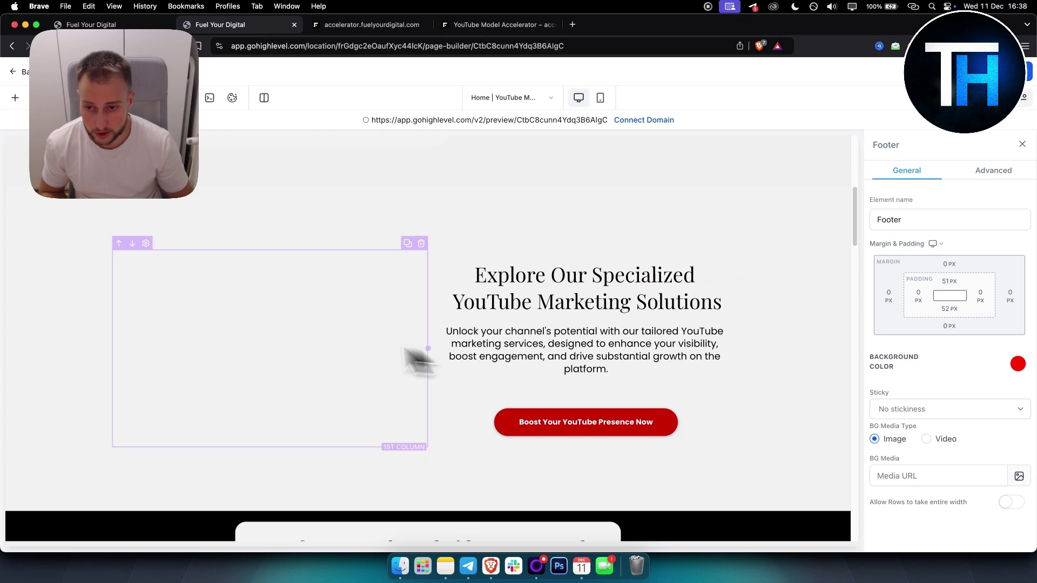
scroll(271, 329, up, 5)
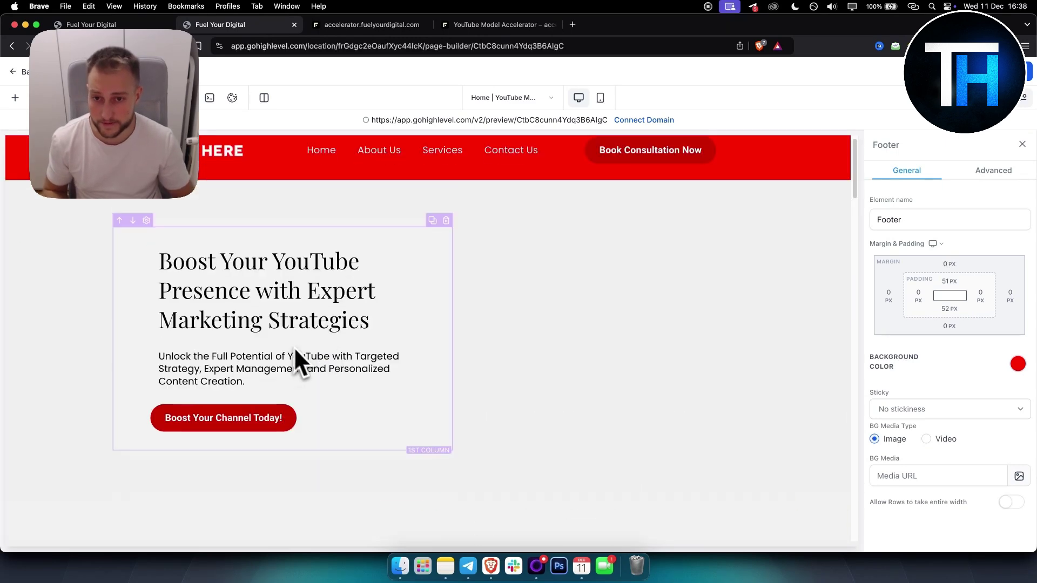
scroll(610, 334, down, 2)
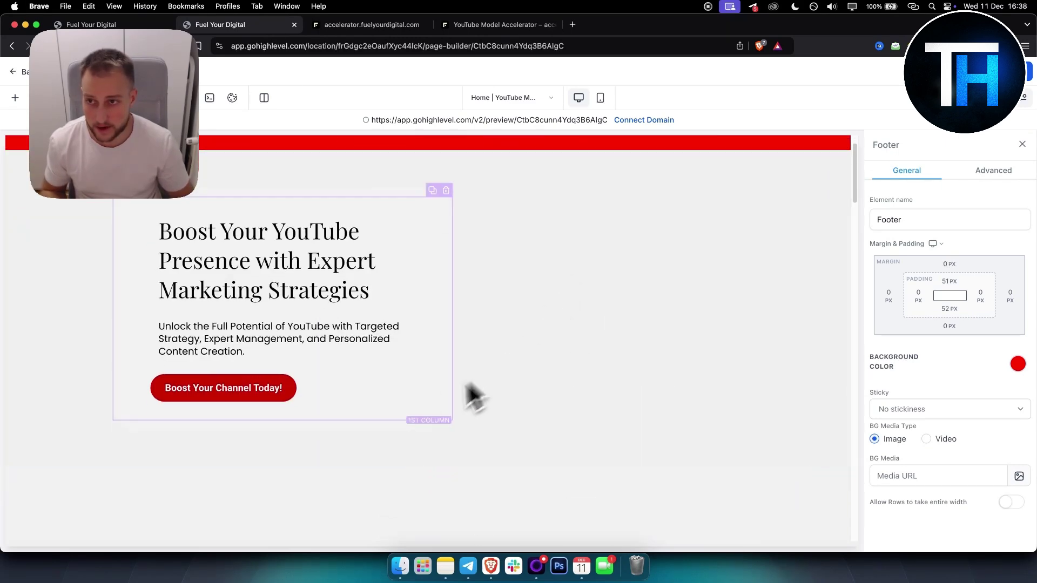
scroll(421, 384, down, 3)
scroll(378, 380, down, 3)
scroll(340, 375, down, 10)
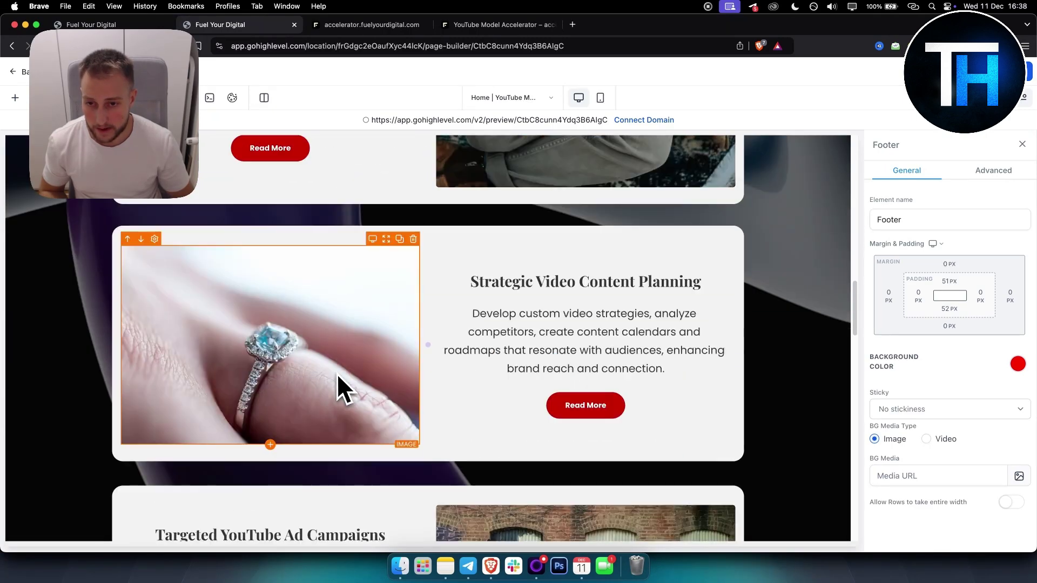
scroll(340, 372, up, 4)
scroll(344, 372, up, 7)
scroll(345, 371, down, 4)
scroll(417, 390, up, 4)
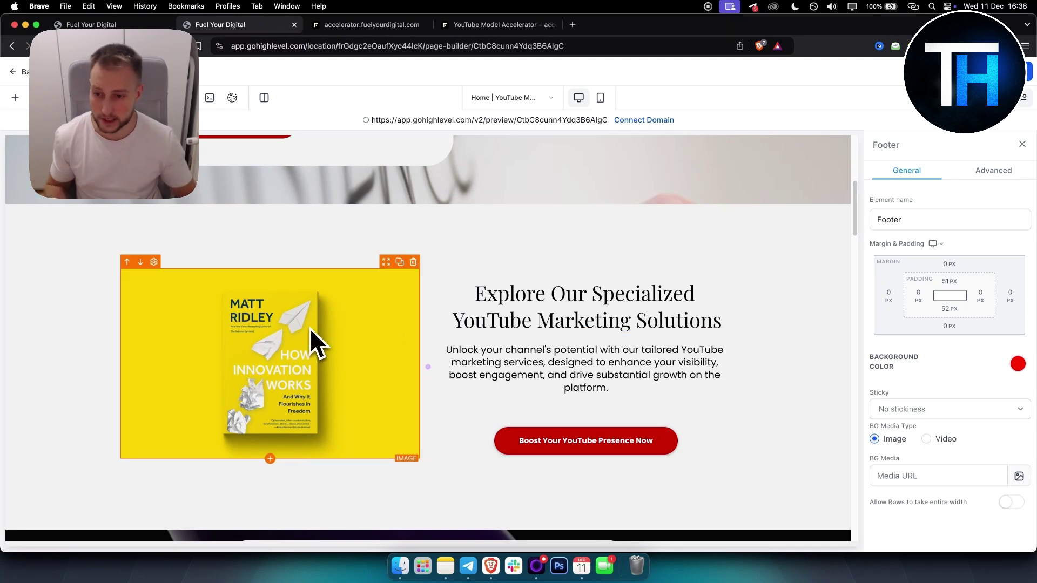
scroll(550, 362, up, 3)
scroll(459, 378, up, 2)
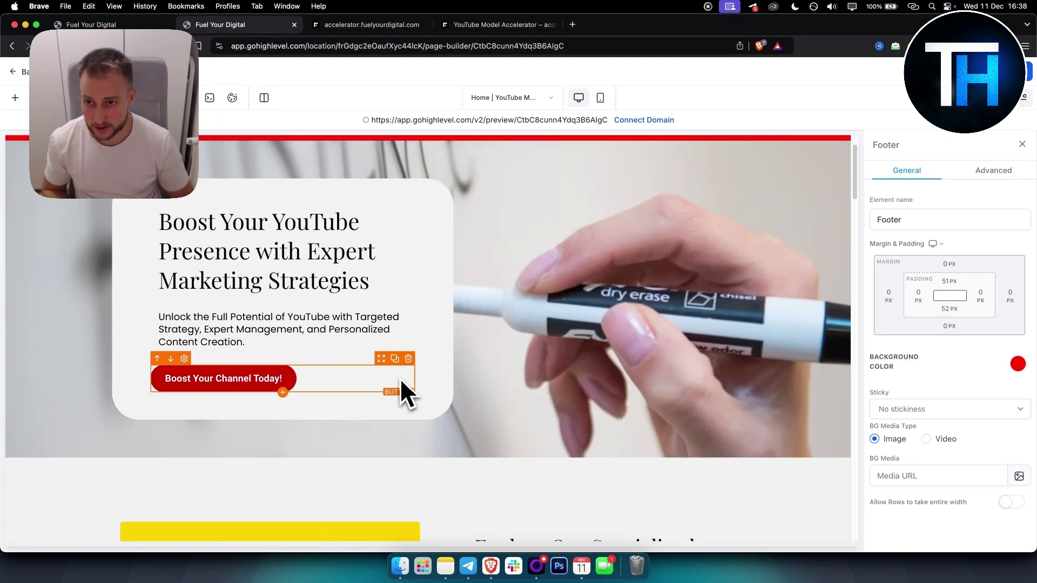
scroll(399, 378, up, 1)
scroll(616, 361, down, 3)
scroll(614, 359, down, 3)
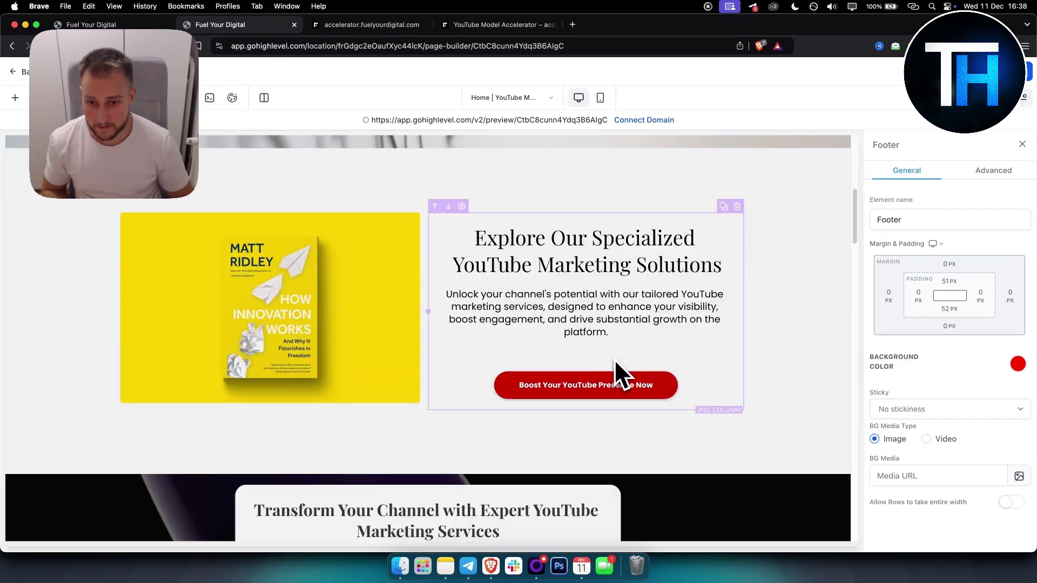
scroll(613, 358, down, 1)
scroll(611, 357, down, 4)
scroll(610, 358, down, 2)
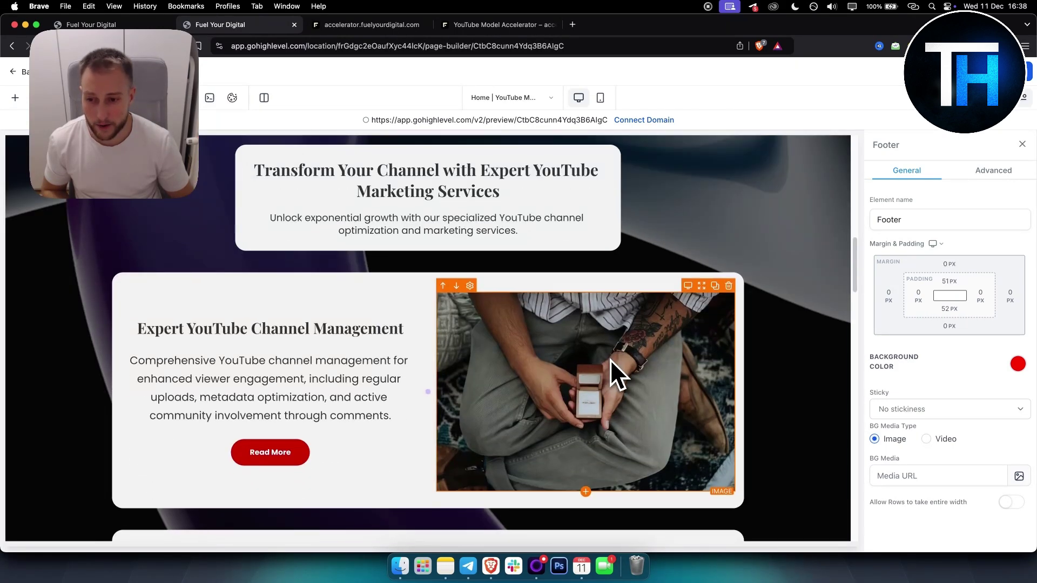
scroll(594, 348, down, 3)
scroll(561, 332, down, 1)
scroll(556, 329, down, 1)
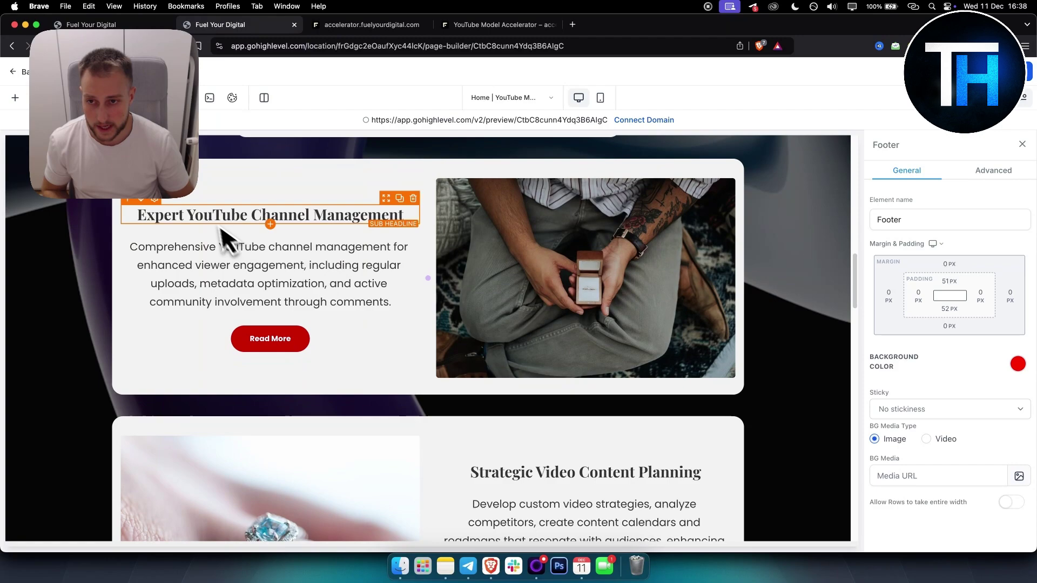
scroll(509, 301, down, 3)
scroll(510, 300, up, 8)
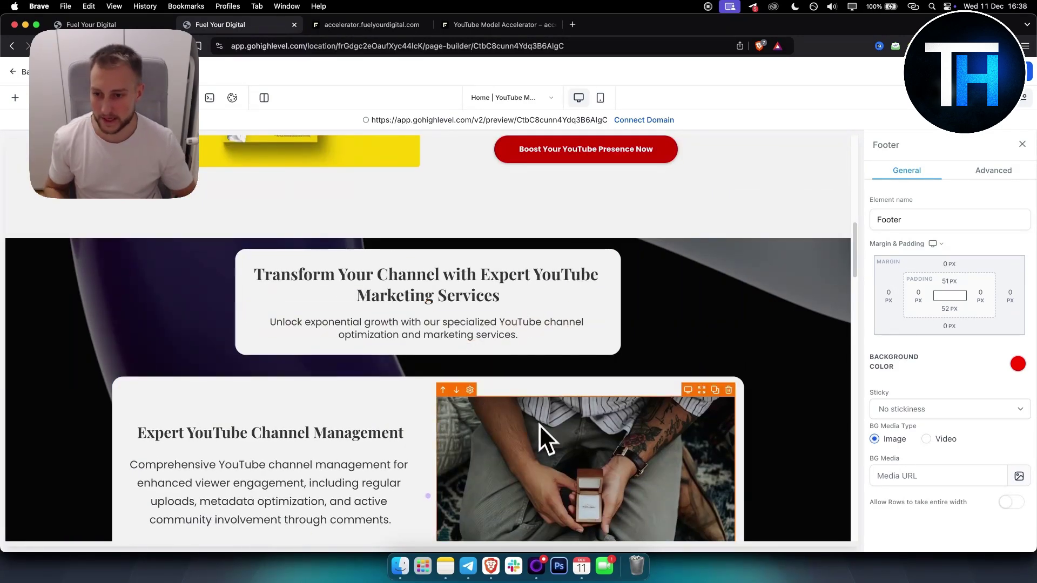
scroll(538, 416, down, 3)
scroll(554, 345, down, 1)
scroll(394, 423, down, 3)
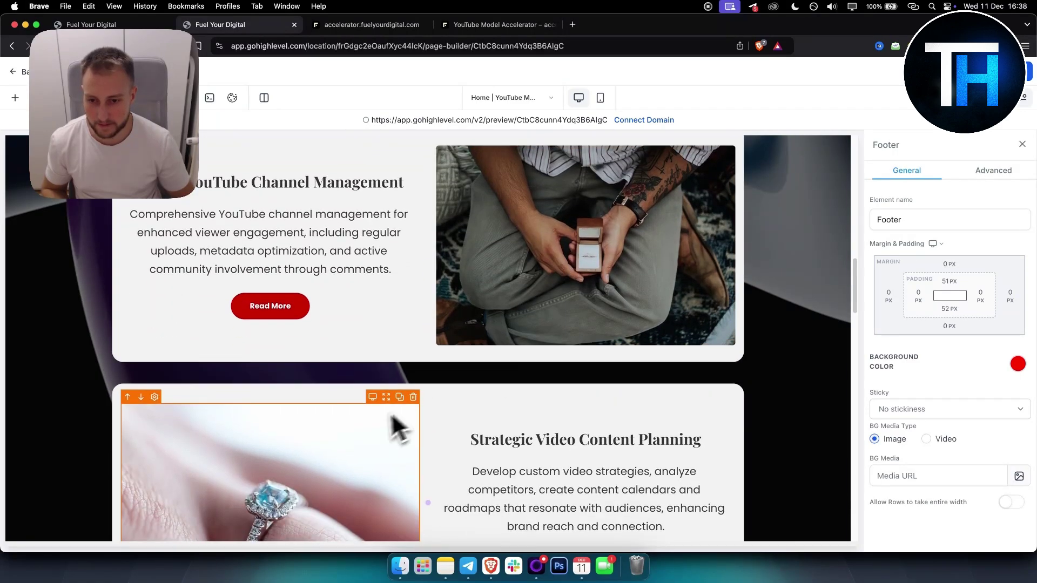
scroll(347, 424, down, 3)
scroll(351, 416, down, 2)
scroll(536, 452, down, 3)
scroll(537, 462, down, 2)
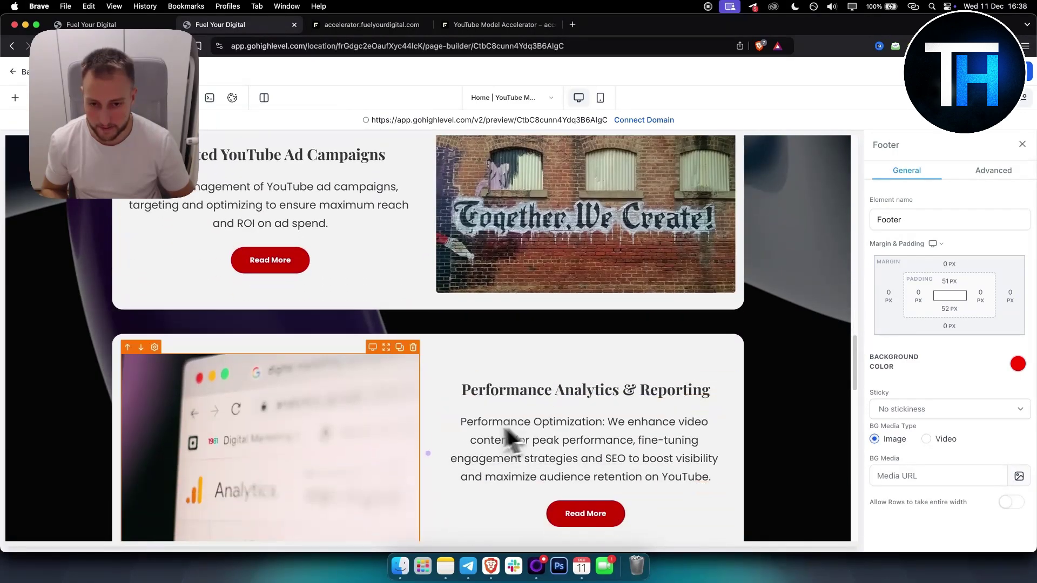
scroll(510, 433, down, 2)
scroll(378, 456, down, 2)
scroll(394, 463, down, 4)
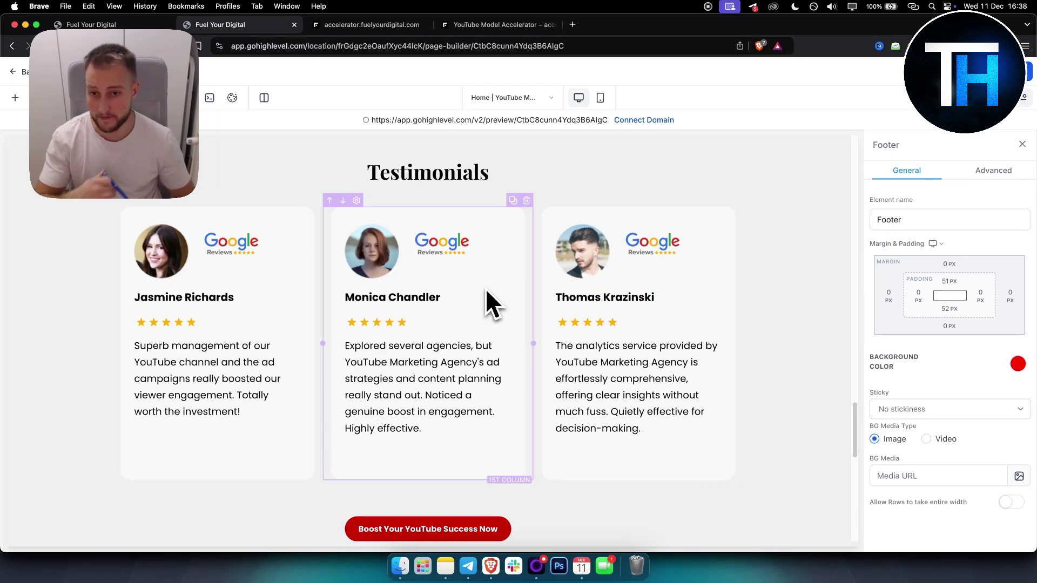
scroll(488, 304, down, 2)
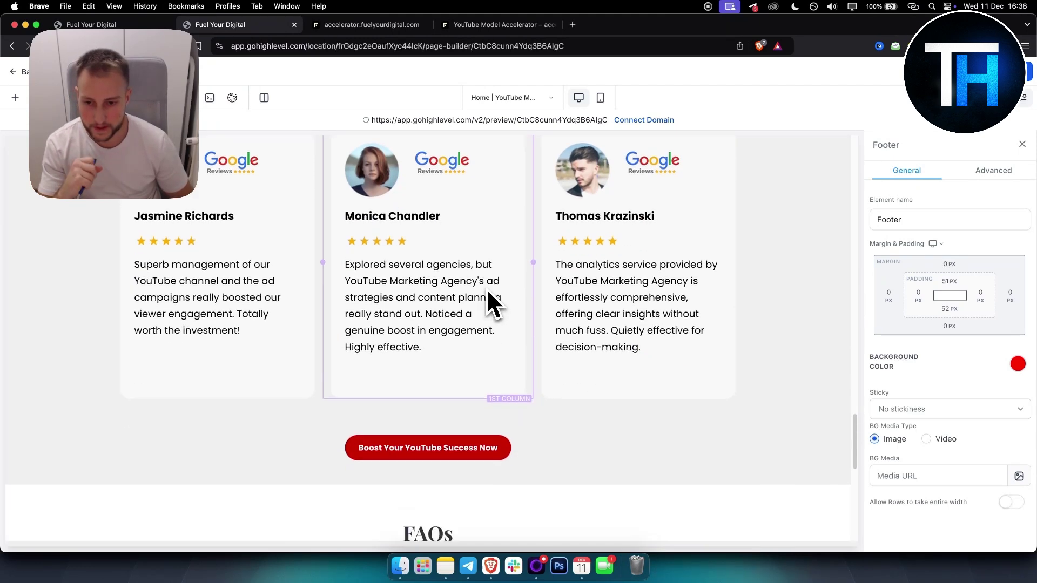
scroll(486, 300, down, 2)
scroll(485, 300, down, 3)
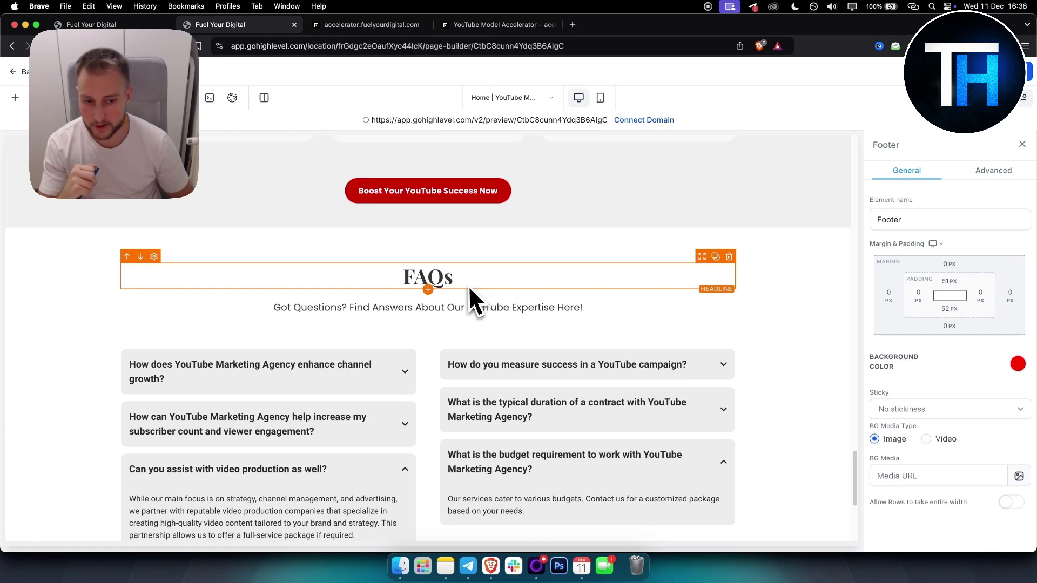
scroll(469, 285, down, 1)
scroll(488, 283, down, 1)
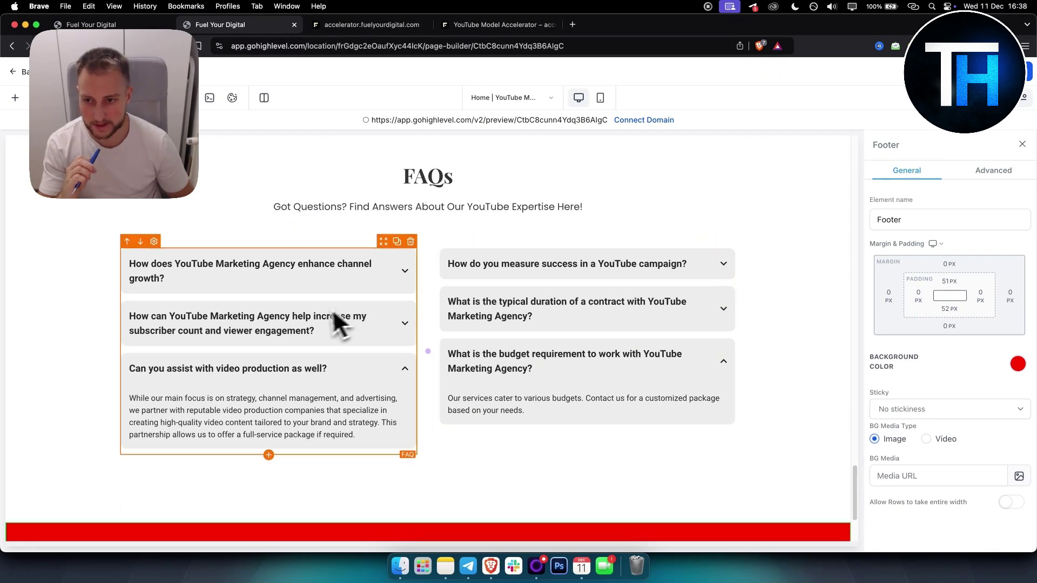
scroll(333, 309, down, 2)
scroll(315, 313, down, 1)
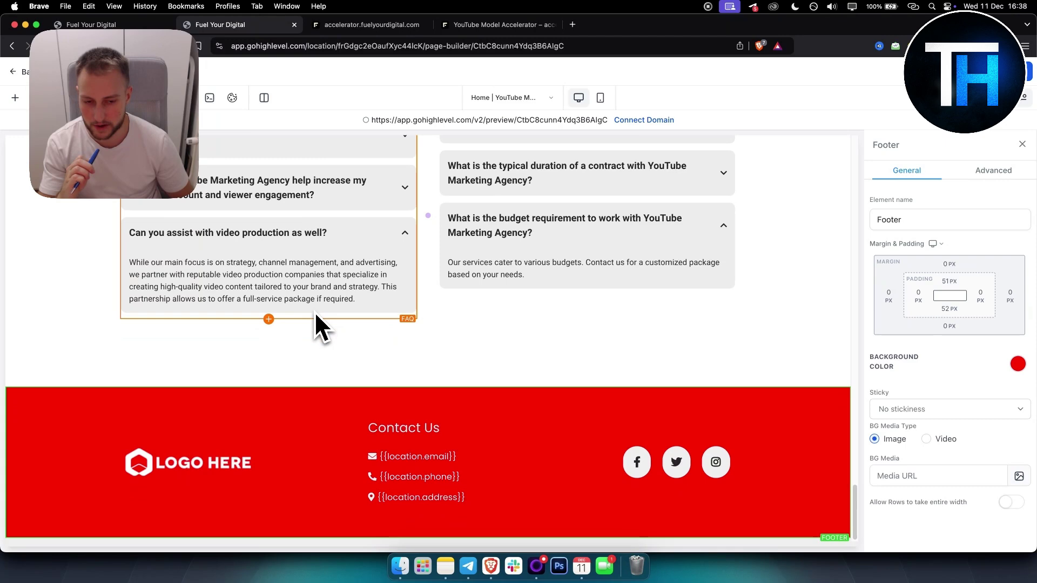
mouse_move(233, 476)
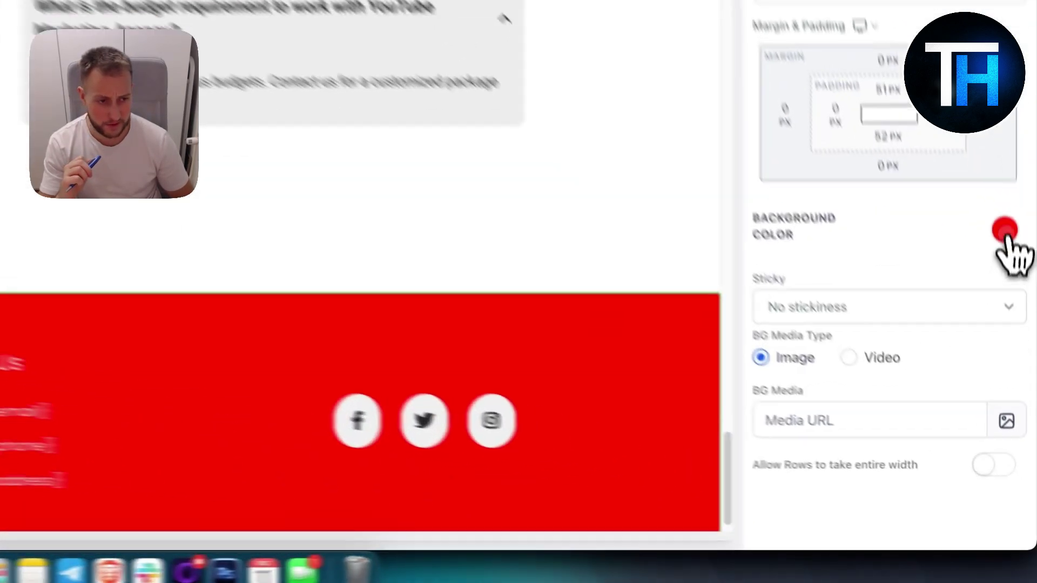
Try brown, steel blue and light grey footer backgrounds, then settle on dark red.
click(1017, 363)
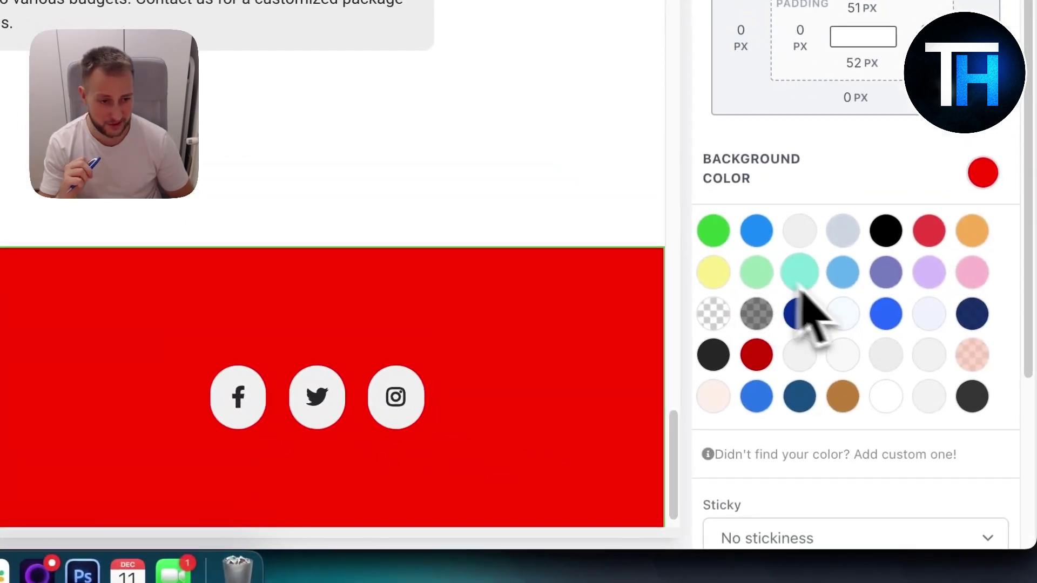
click(840, 399)
click(801, 400)
click(803, 359)
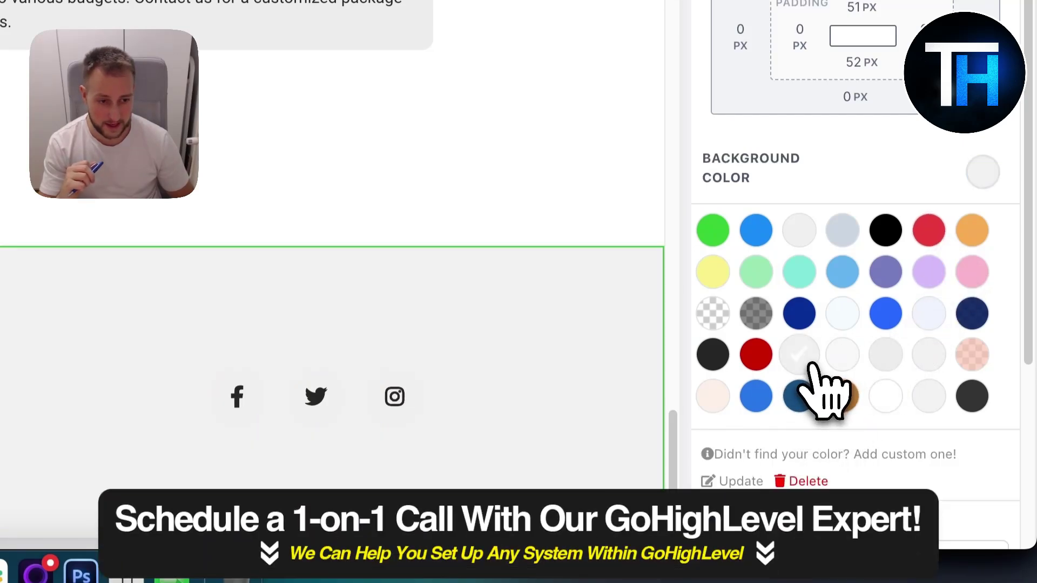
click(767, 361)
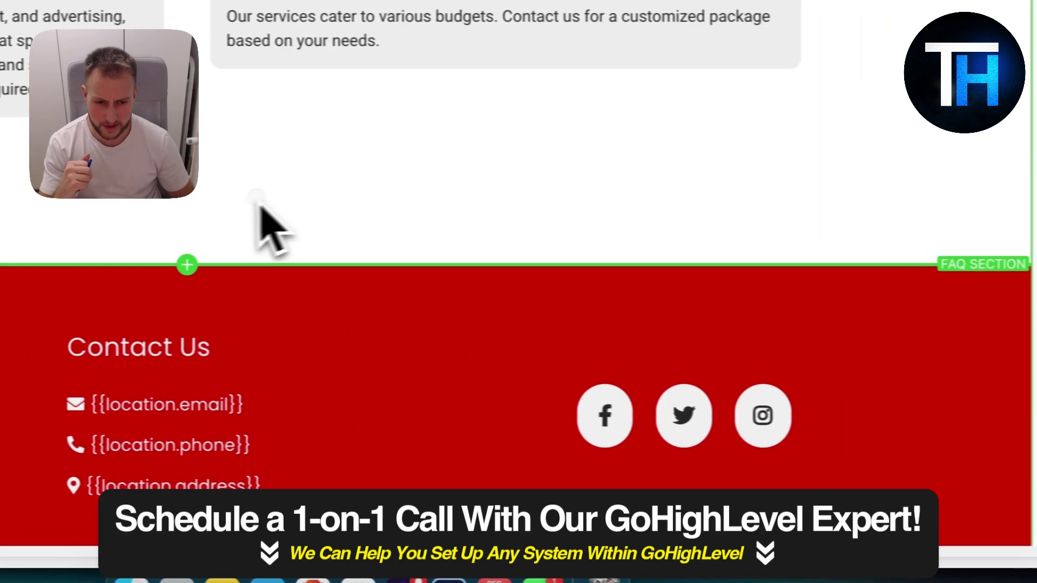
Scroll back to the top of the builder and save the page.
scroll(348, 316, up, 10)
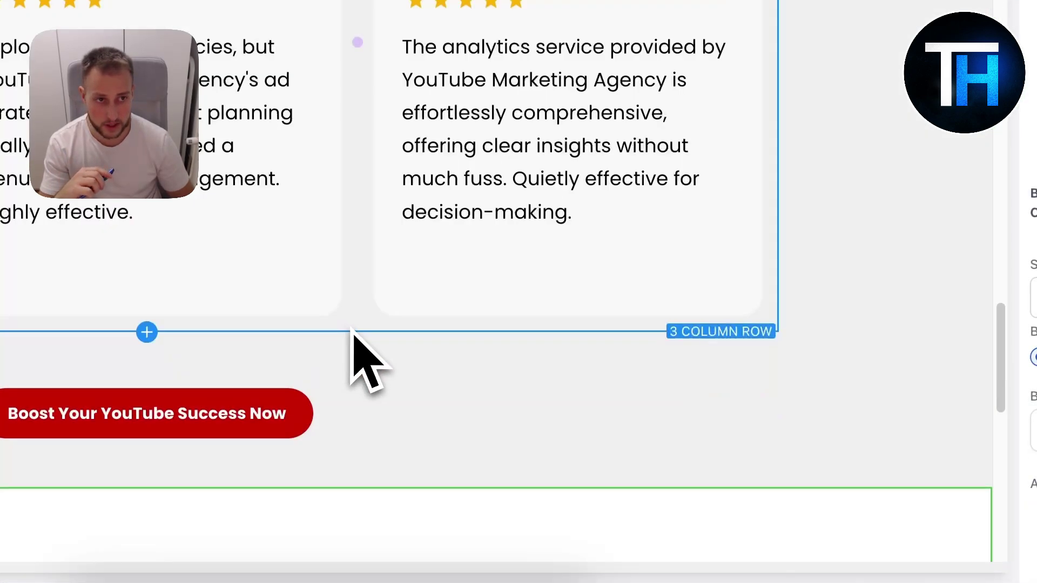
scroll(352, 335, up, 10)
scroll(353, 330, up, 10)
scroll(378, 324, up, 10)
scroll(416, 250, up, 5)
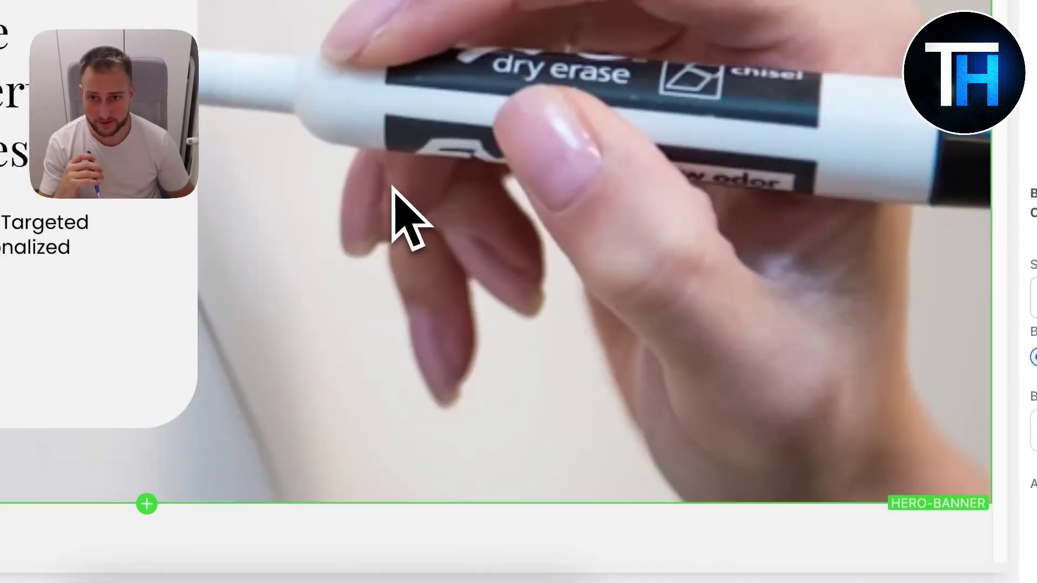
click(820, 128)
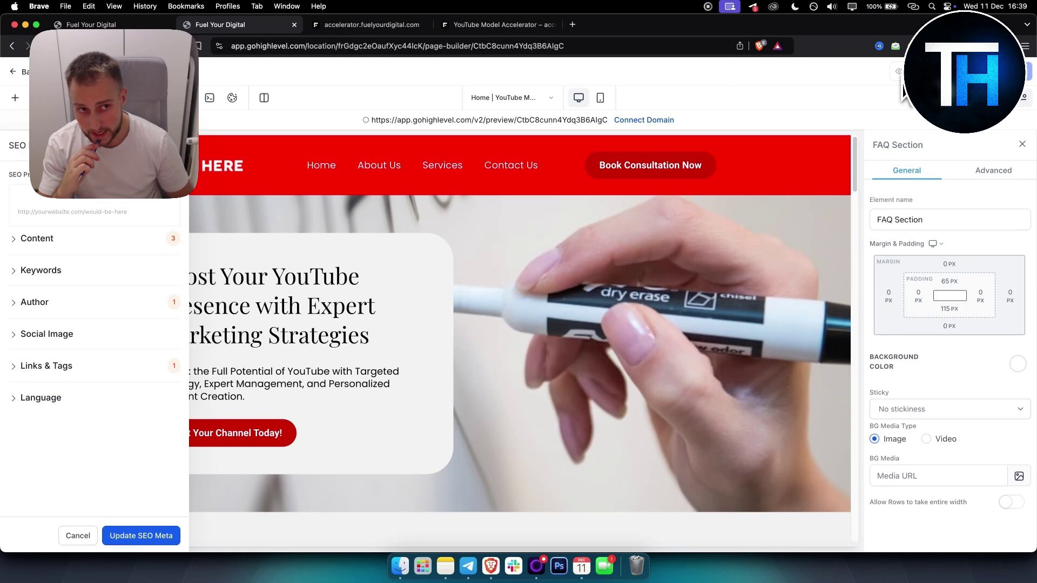
click(899, 72)
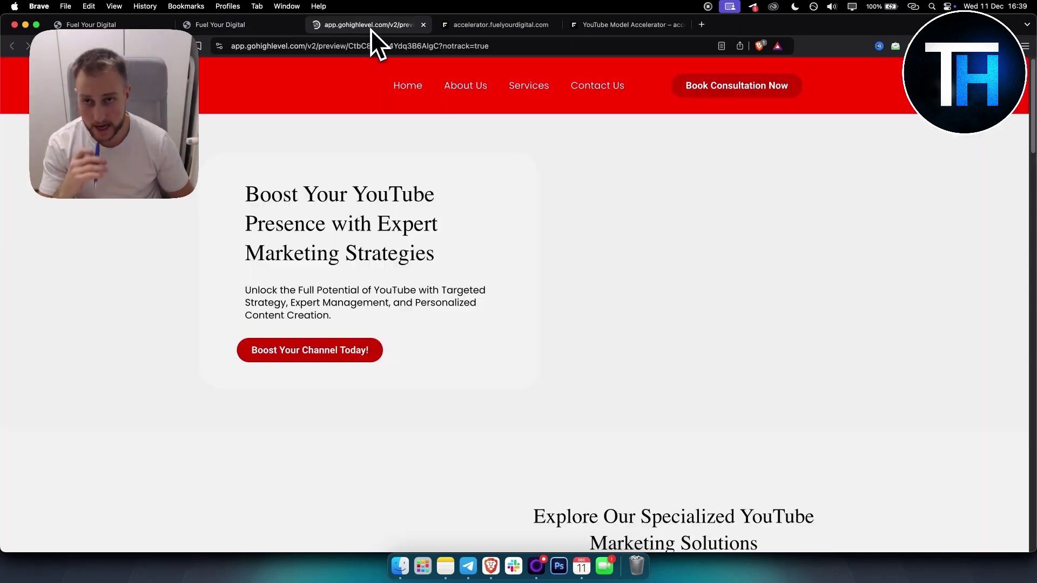
scroll(374, 297, down, 2)
scroll(378, 295, down, 5)
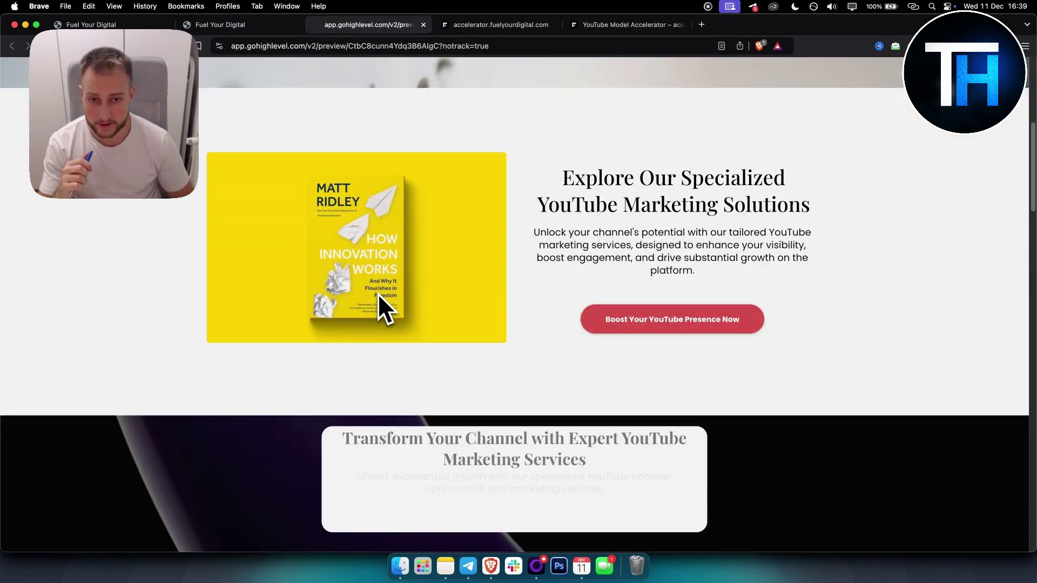
scroll(377, 293, down, 2)
scroll(378, 292, down, 4)
scroll(378, 293, down, 1)
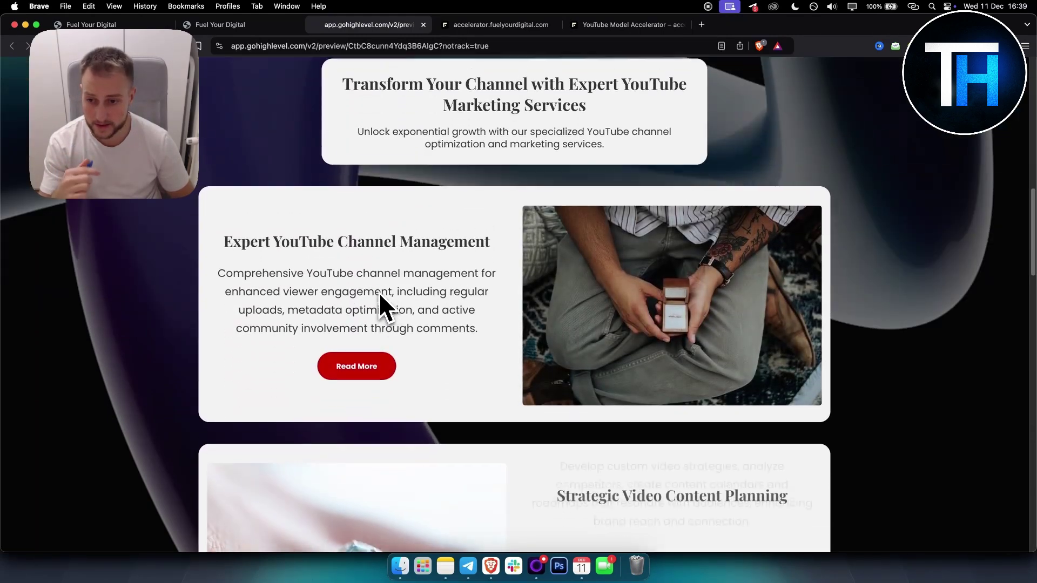
scroll(378, 293, down, 7)
scroll(378, 293, down, 5)
scroll(378, 291, down, 2)
scroll(378, 292, down, 2)
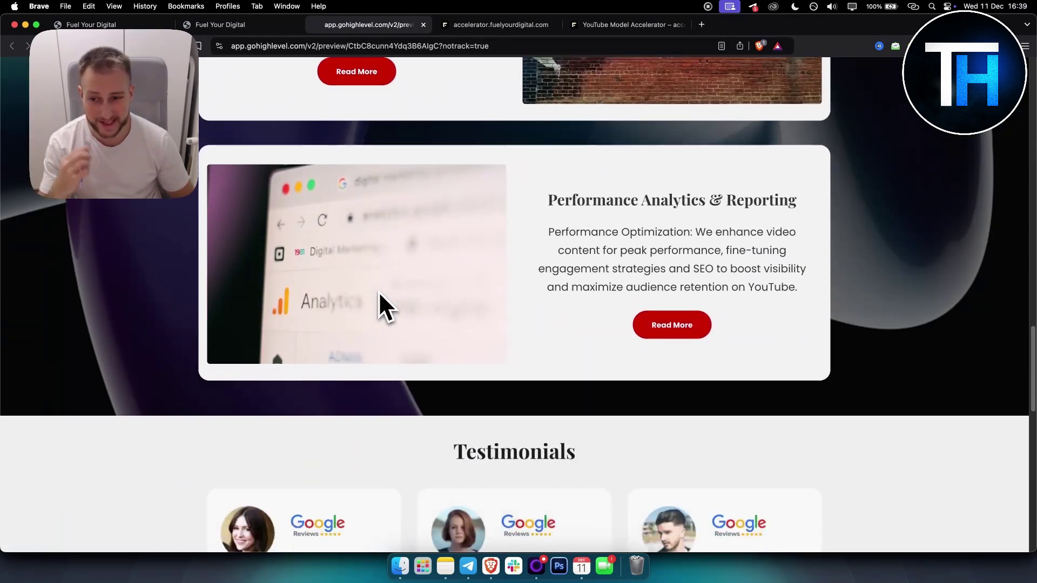
scroll(378, 290, down, 1)
scroll(378, 290, down, 2)
scroll(379, 296, down, 5)
scroll(379, 294, down, 3)
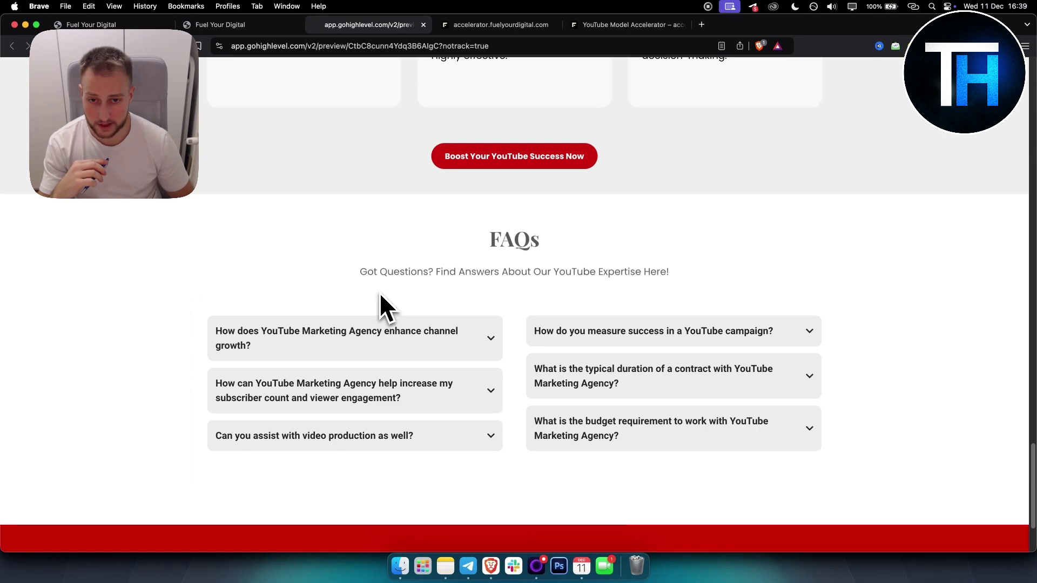
scroll(379, 295, down, 2)
scroll(379, 296, down, 1)
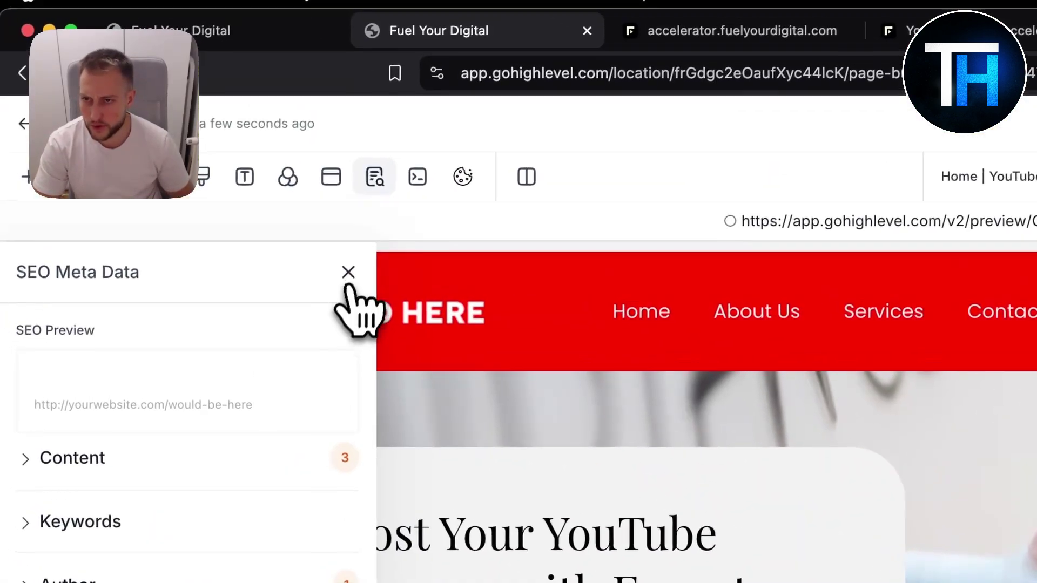
Close the SEO Meta panel and open Connect Domain, then cancel without connecting a domain.
click(334, 263)
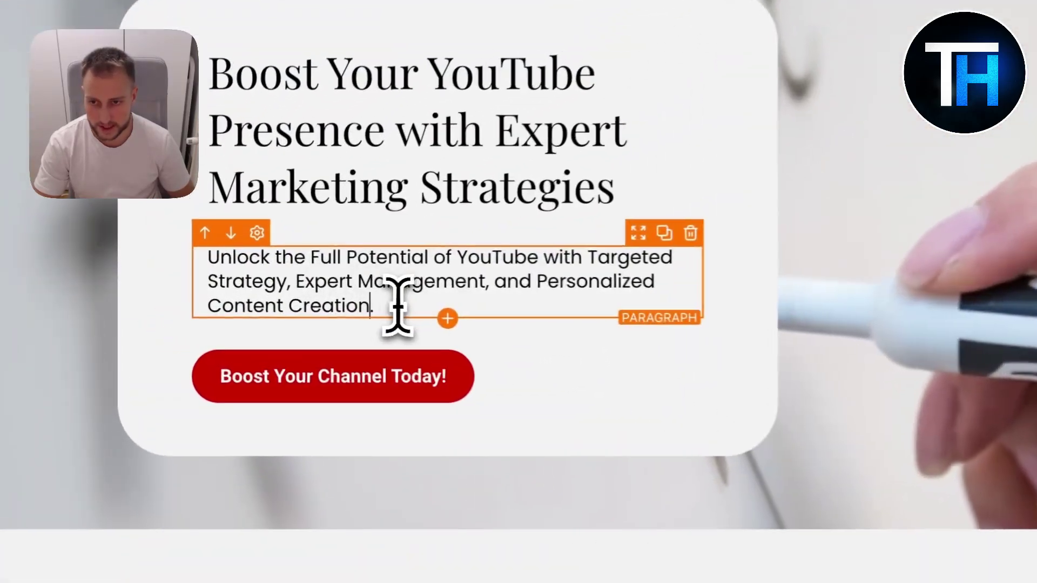
click(201, 287)
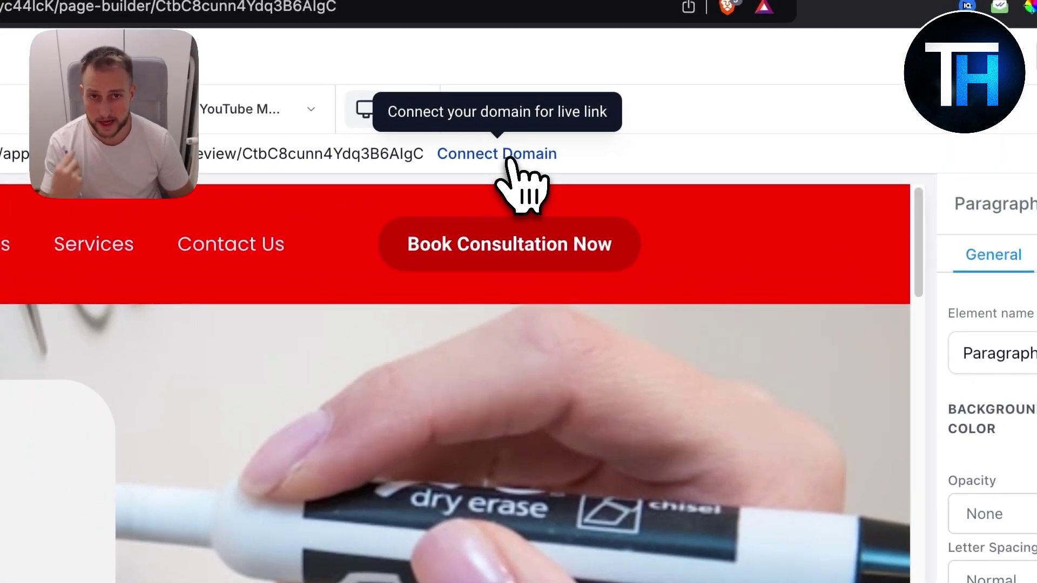
click(527, 151)
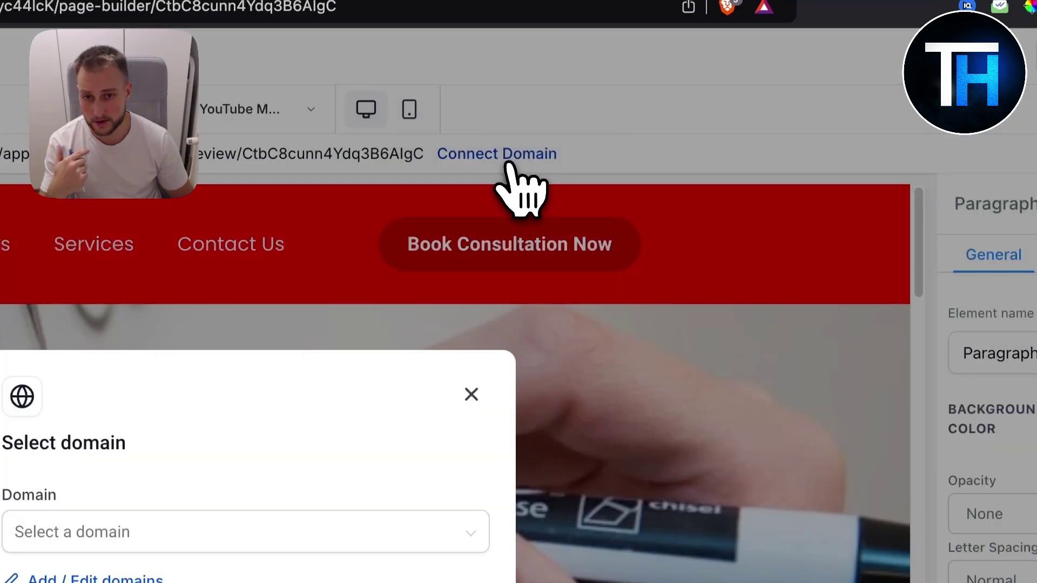
click(513, 278)
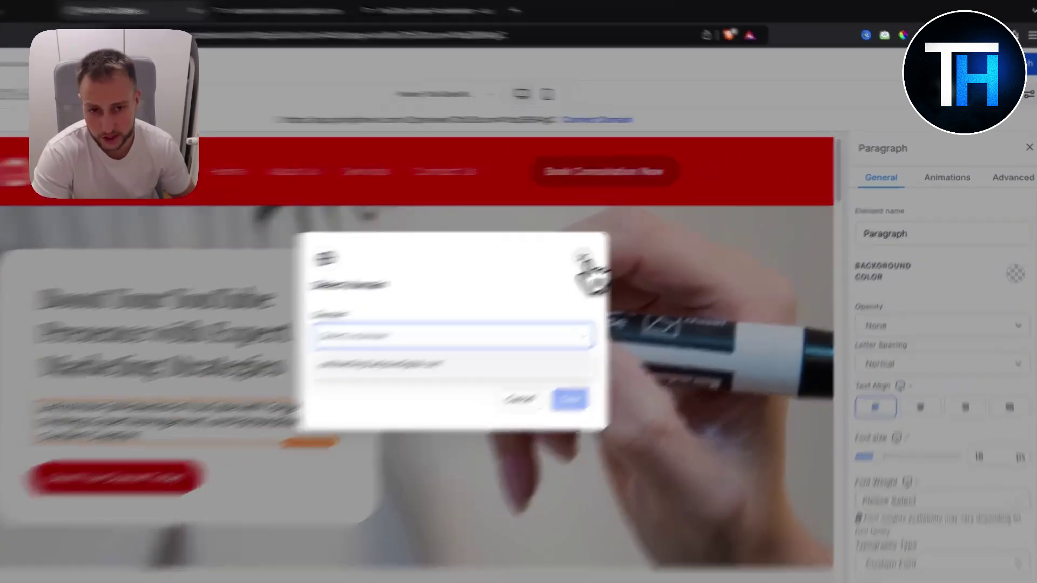
click(630, 240)
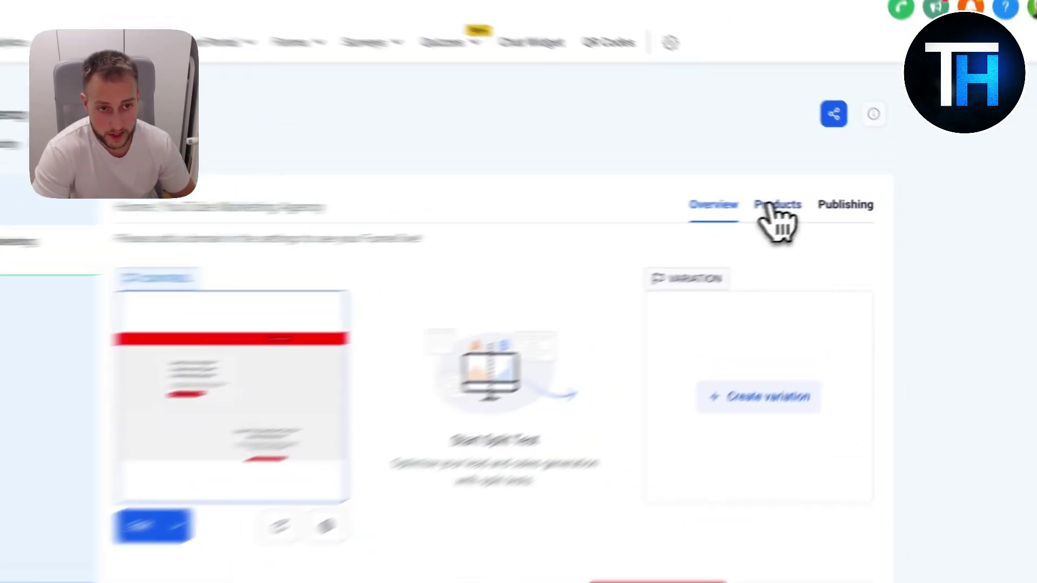
Check the step's Products and Publishing tabs, then inspect the funnel Settings tracking-code and favicon fields.
click(846, 198)
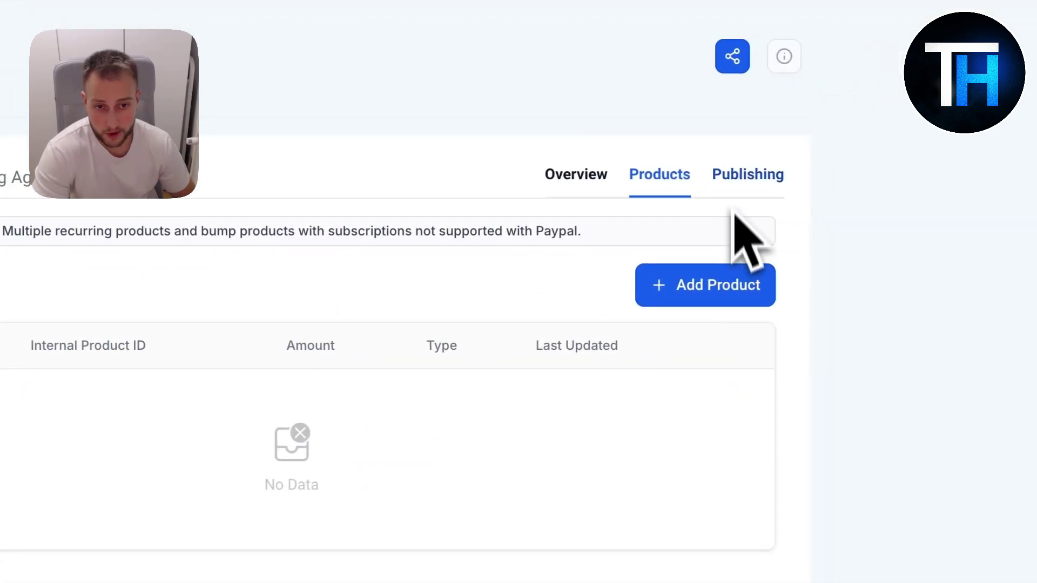
click(746, 190)
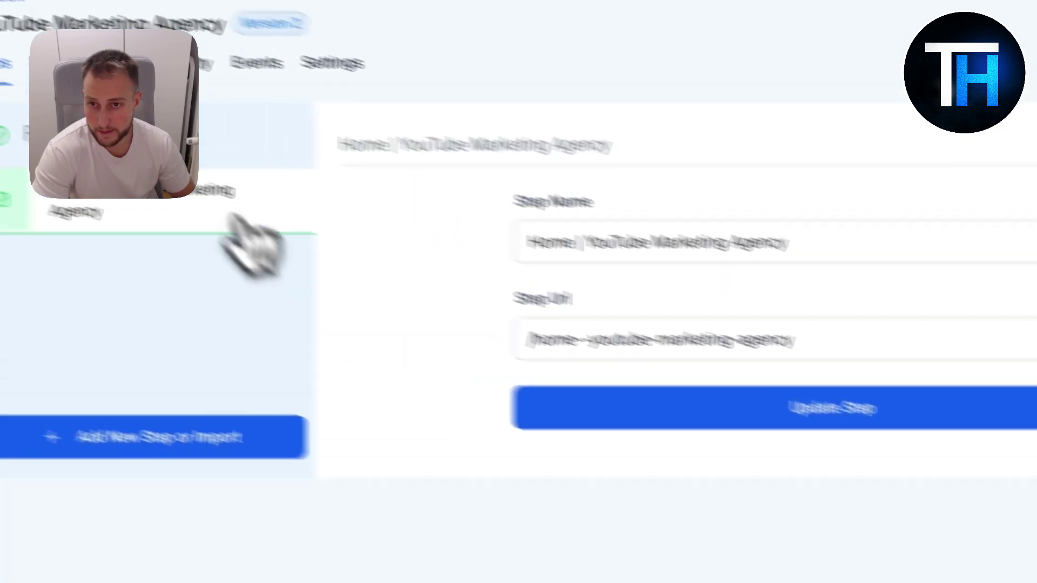
click(469, 108)
click(321, 491)
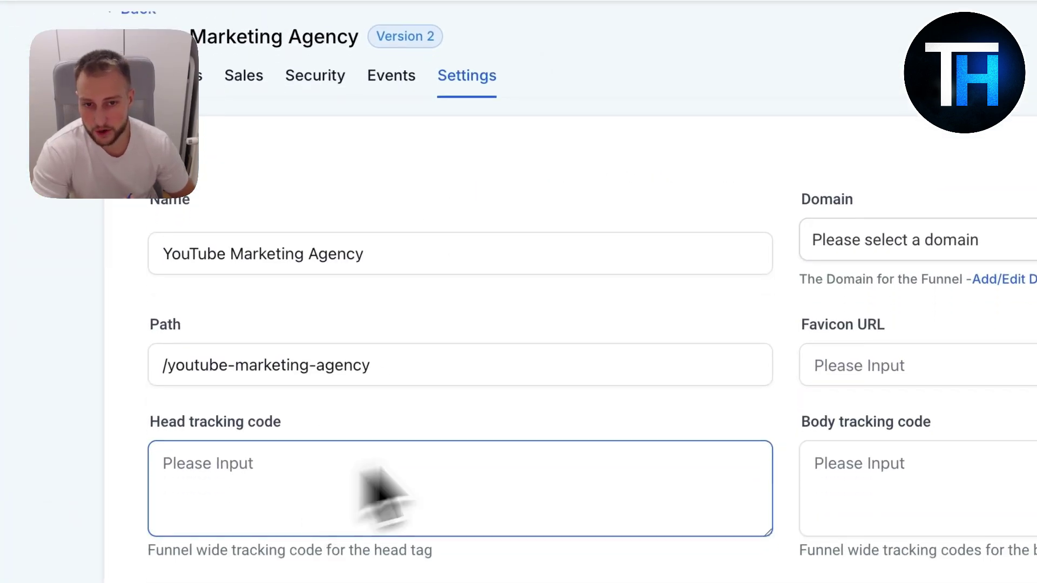
click(882, 405)
click(609, 337)
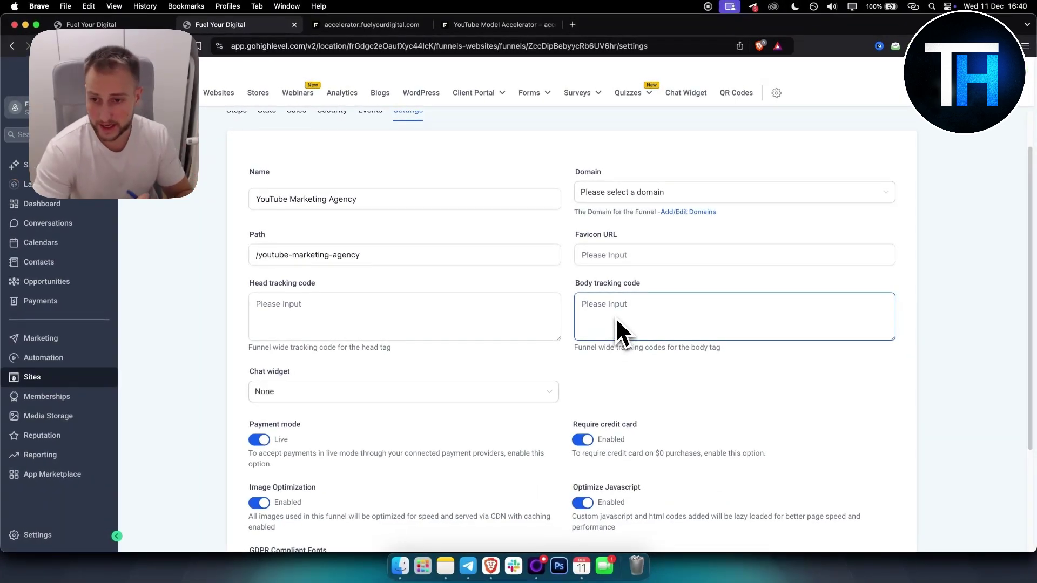
scroll(410, 335, up, 2)
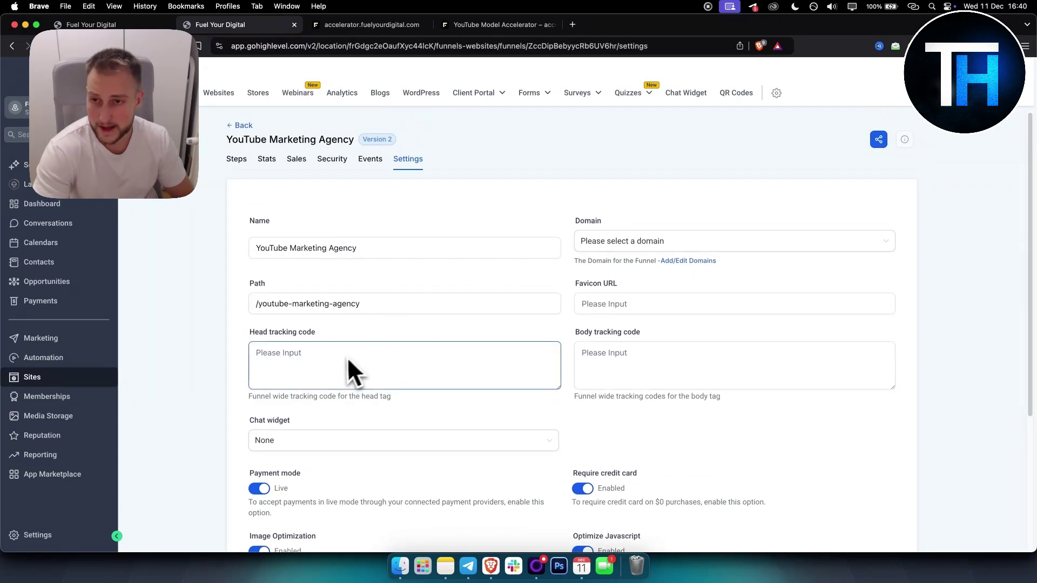
Use the Back link above the funnel title to leave the YouTube Marketing Agency settings.
click(243, 127)
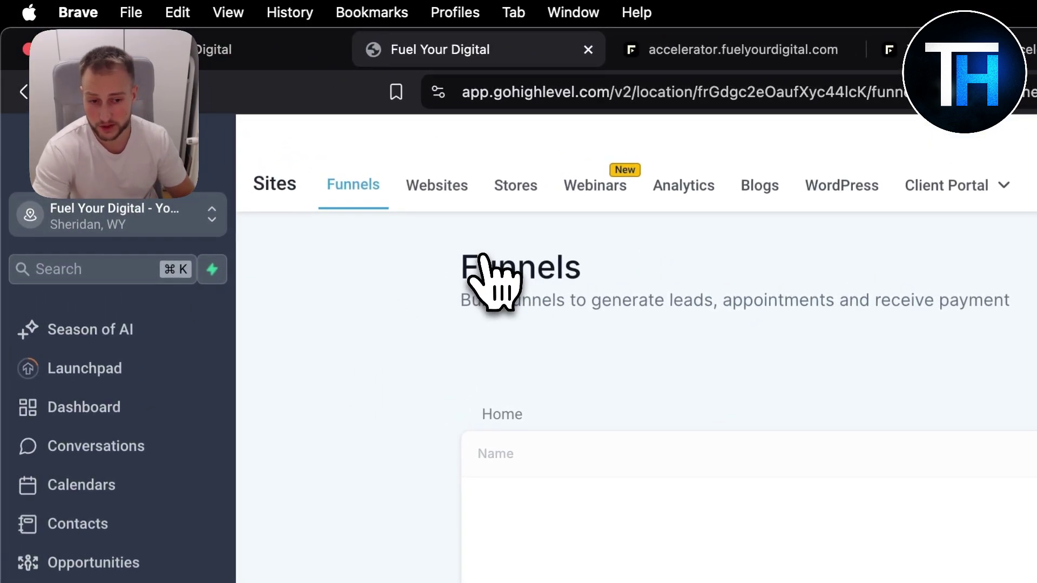